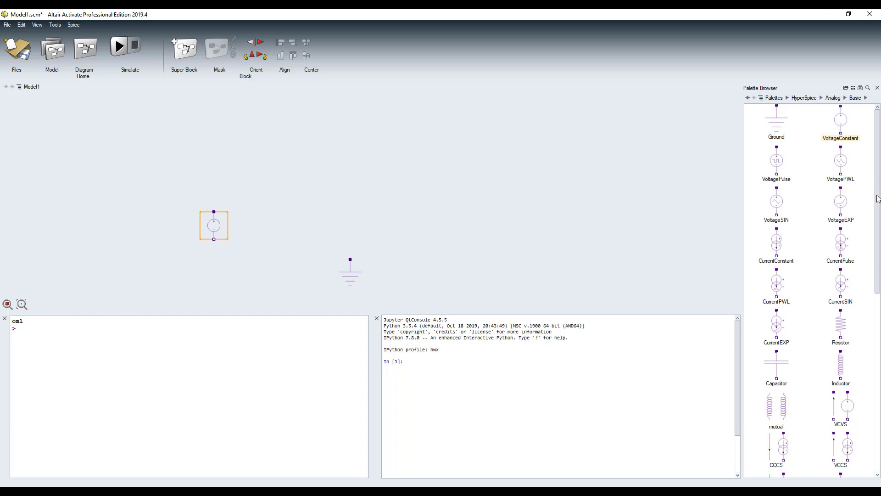
Add an Inductor above the ground symbol, rotate it horizontally, and set its inductance to Lb
drag(878, 198, 880, 275)
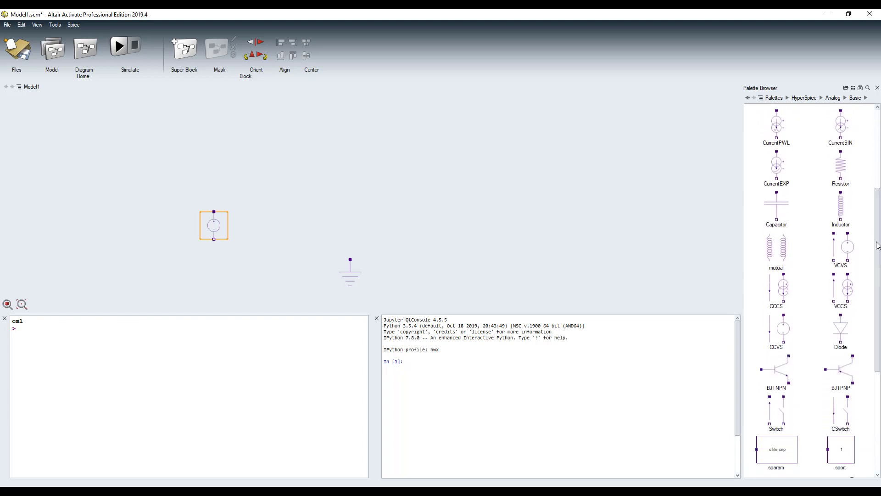
drag(843, 208, 398, 191)
click(247, 57)
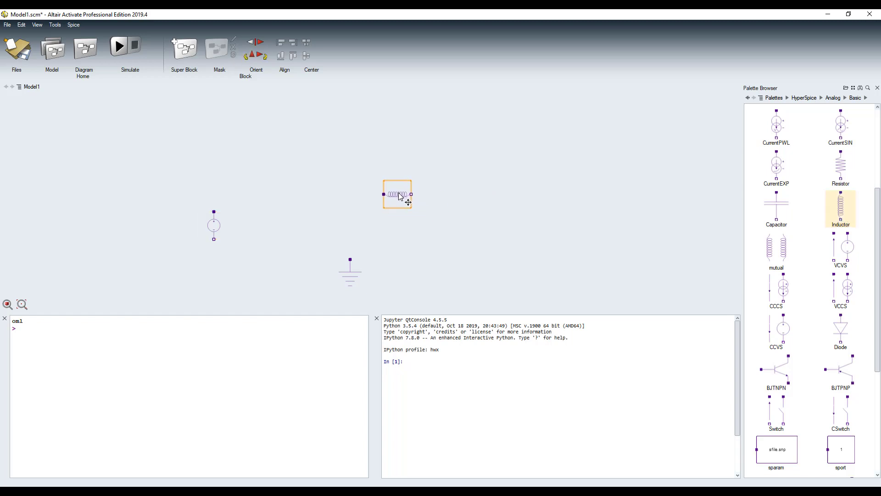
double_click(398, 195)
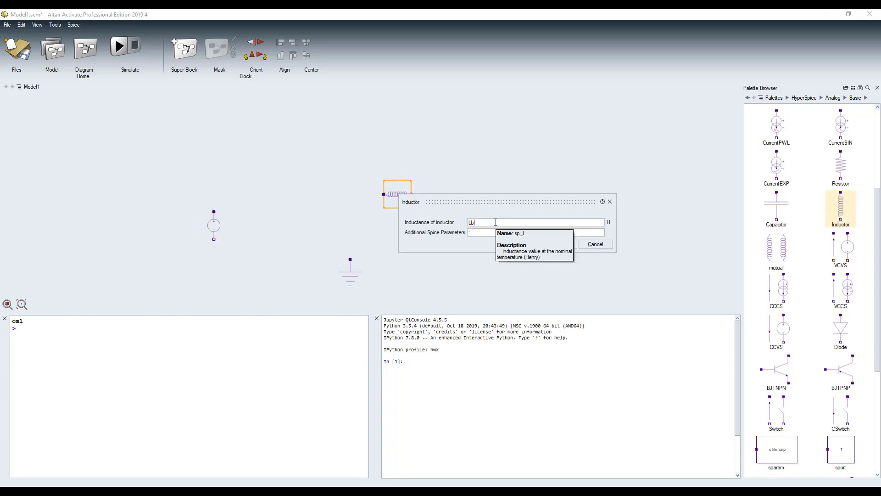
click(561, 244)
Place a Capacitor beside the inductor's output end and set its device capacitance to 0.01 F
drag(776, 206, 456, 221)
double_click(455, 222)
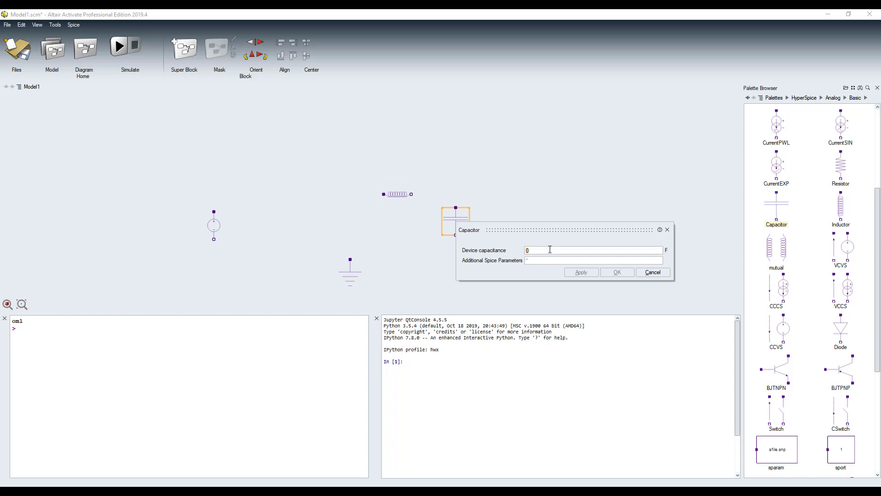
text(0.01)
click(613, 272)
Place a Resistor beside the capacitor and set its resistance to Rload
drag(841, 166, 499, 220)
double_click(497, 221)
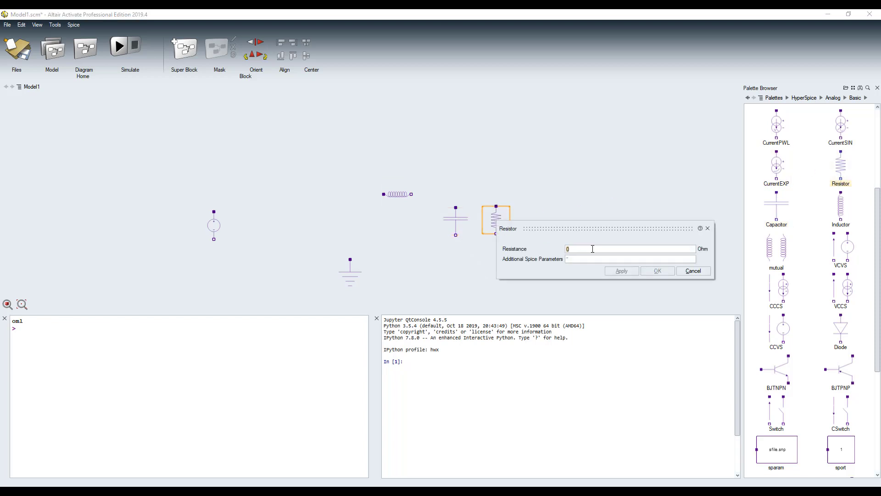
text(Rload)
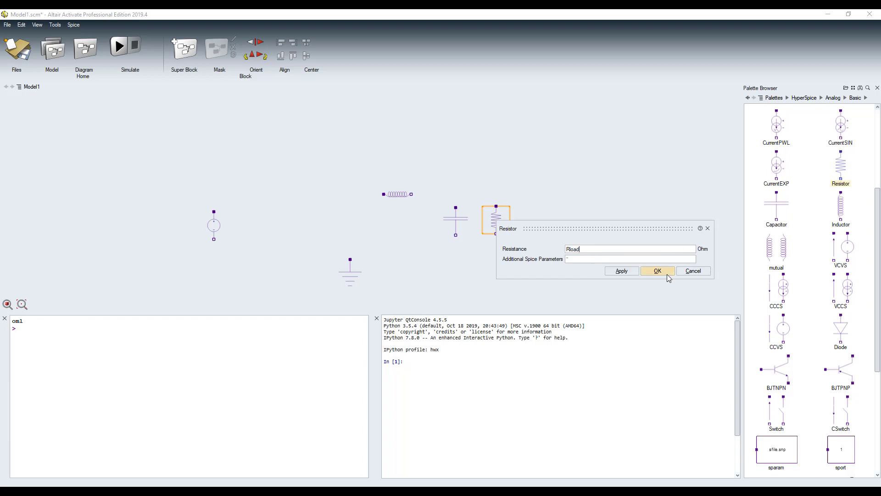
click(667, 274)
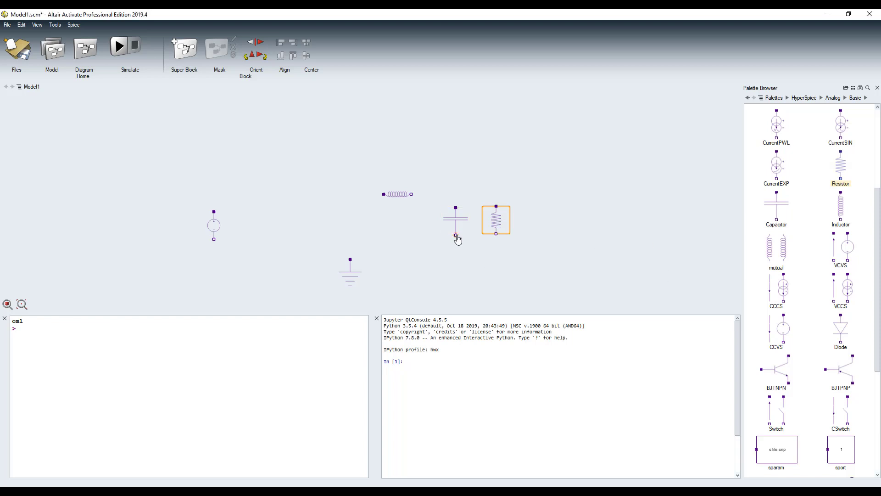
Wire the capacitor and load resistor in parallel between the inductor's output and ground, and connect the voltage source's lower terminal to the ground line
drag(456, 235, 350, 260)
drag(496, 234, 456, 246)
drag(411, 194, 457, 195)
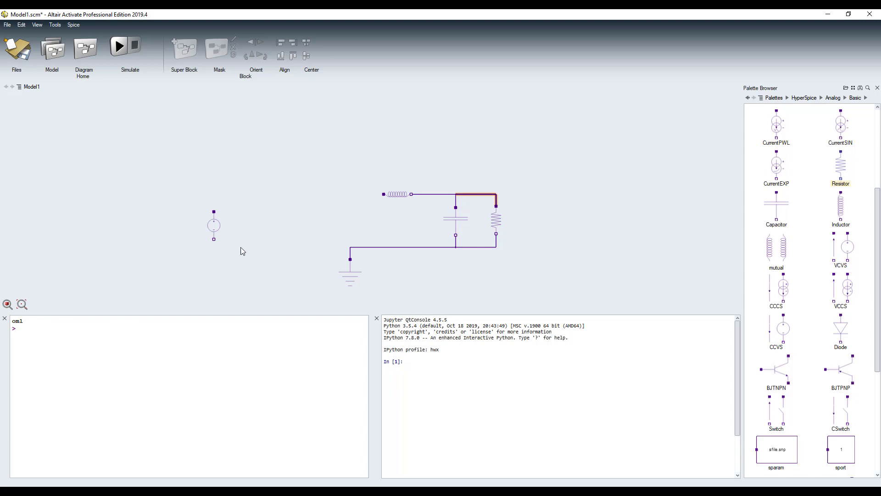
drag(214, 239, 351, 248)
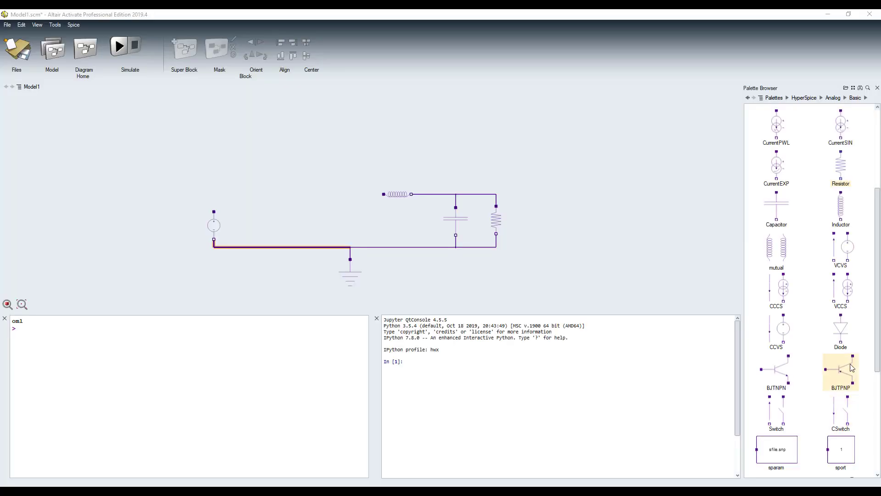
Add a Diode between the voltage source and the inductor and rotate it 180 degrees so it points upward
drag(844, 334, 336, 225)
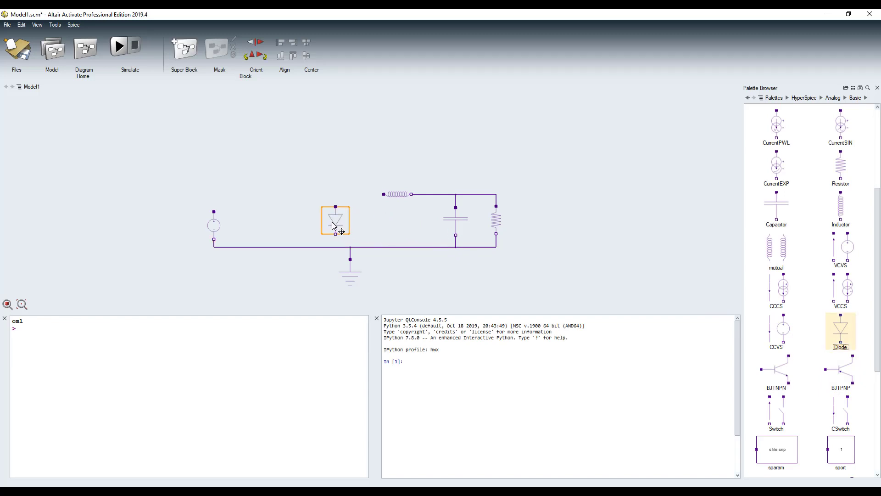
click(265, 56)
click(266, 57)
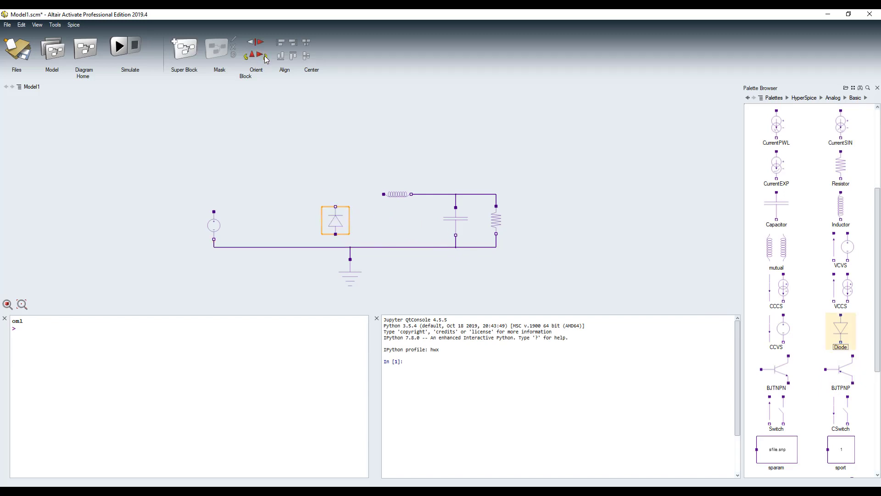
Set the diode's model name to 'Sbd'
double_click(336, 225)
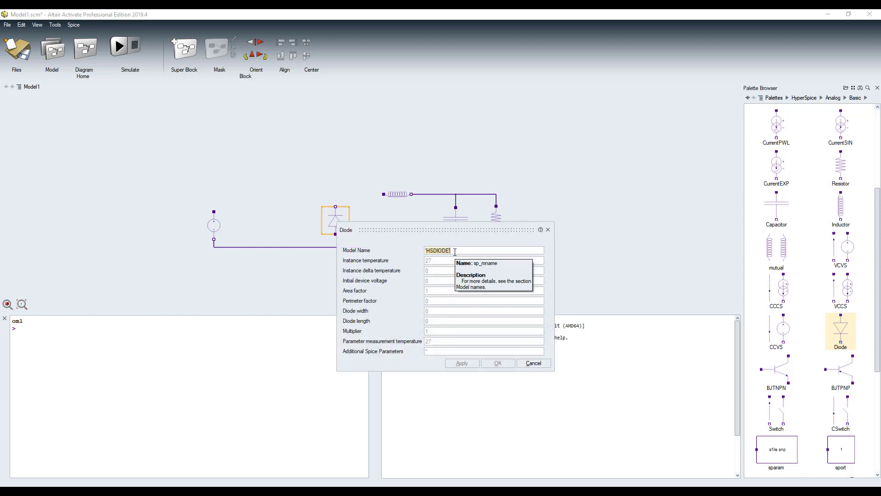
text(1)
text(Sbd)
click(506, 362)
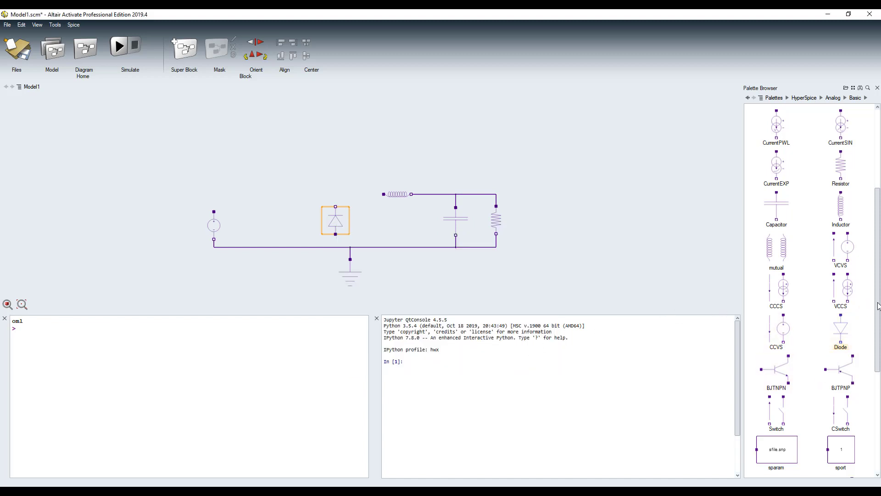
Add an include block below the ground line and set its file name to 'Schottky_diode.lib'
drag(877, 306, 301, 275)
double_click(302, 275)
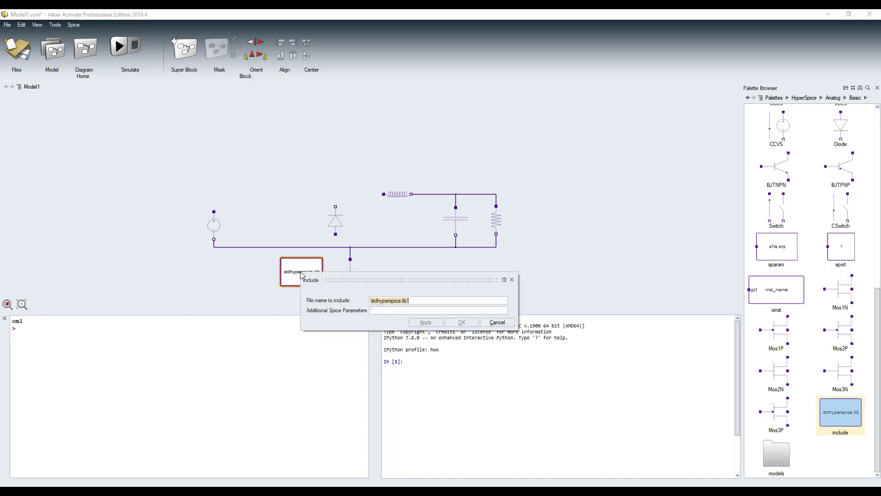
click(400, 301)
key(BackSpace)
key(BackSpace)
key(BackSpace)
key(BackSpace)
key(BackSpace)
key(BackSpace)
key(BackSpace)
key(BackSpace)
key(BackSpace)
key(BackSpace)
key(BackSpace)
key(BackSpace)
key(BackSpace)
text(Schottky_diode)
click(469, 324)
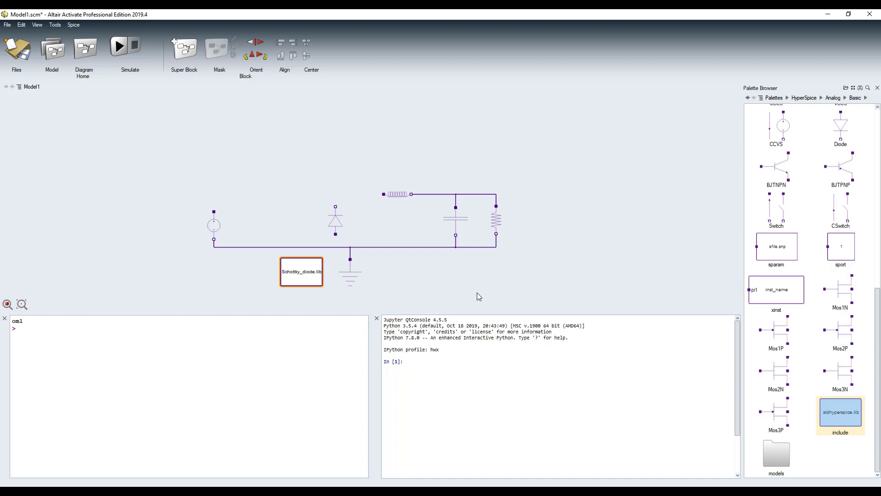
Wire the diode's lower terminal to the ground line and its upper terminal to the inductor's free input
drag(336, 235, 335, 248)
click(335, 248)
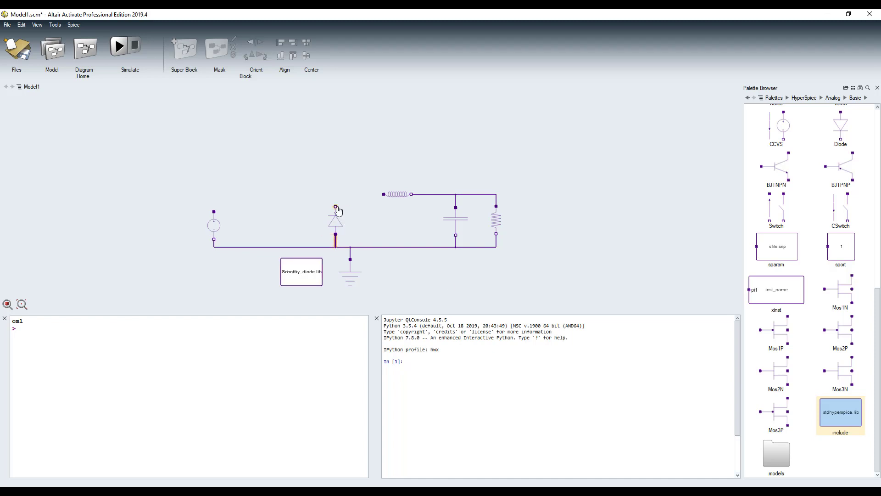
drag(336, 207, 384, 198)
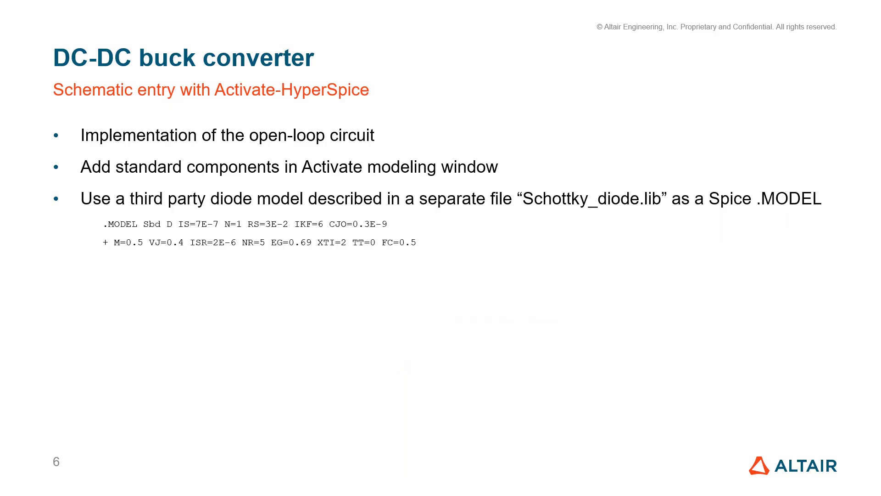
key(Right)
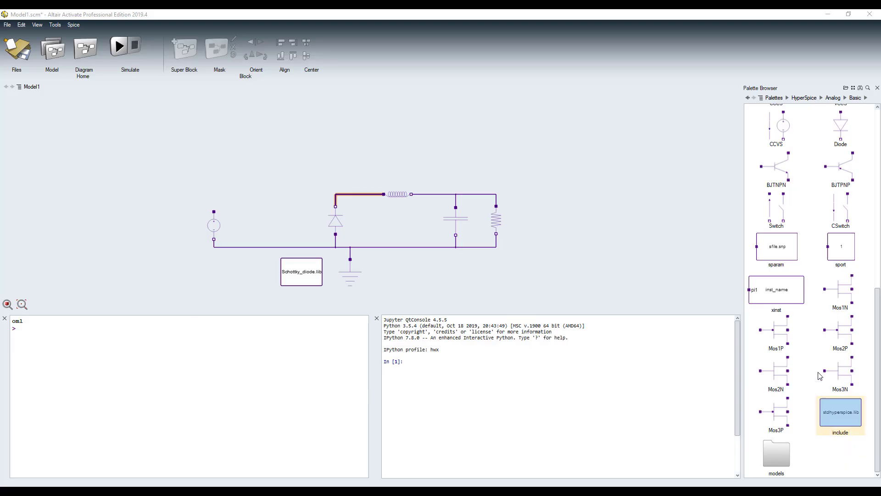
Add an xinst block above the voltage source, with subcircuit name 'power_mos' and 2 output ports
drag(780, 293, 268, 194)
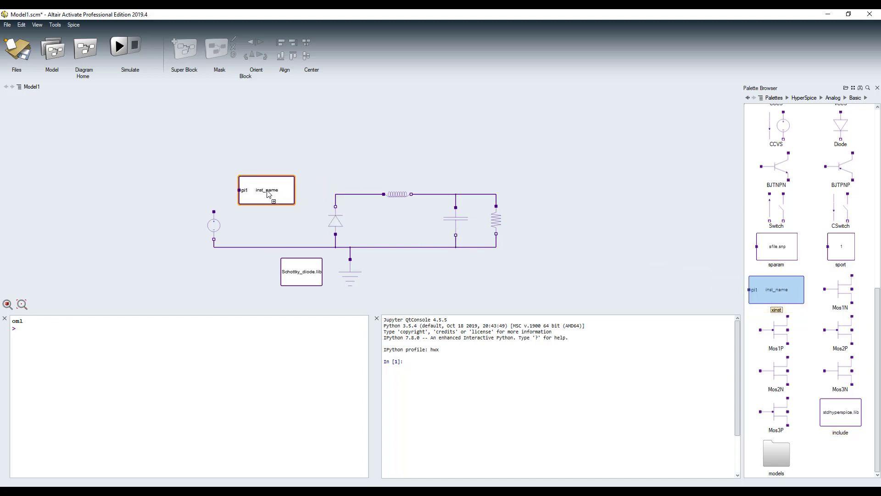
double_click(268, 195)
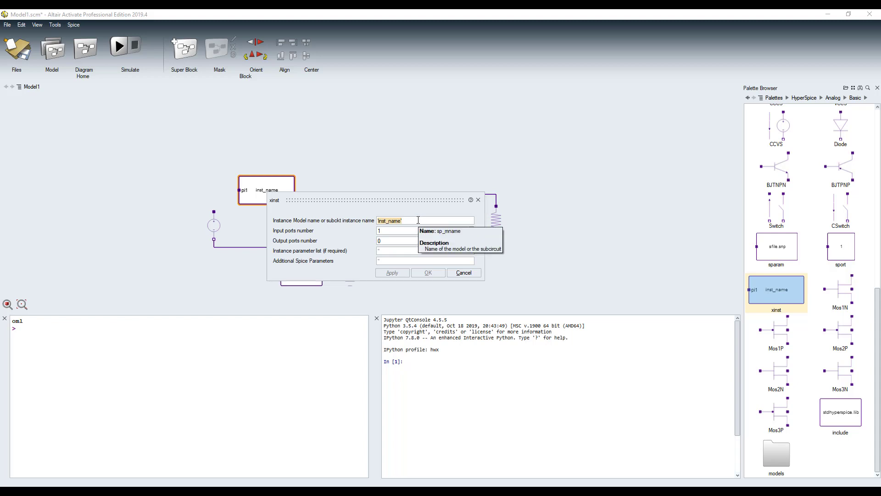
text('power_mos)
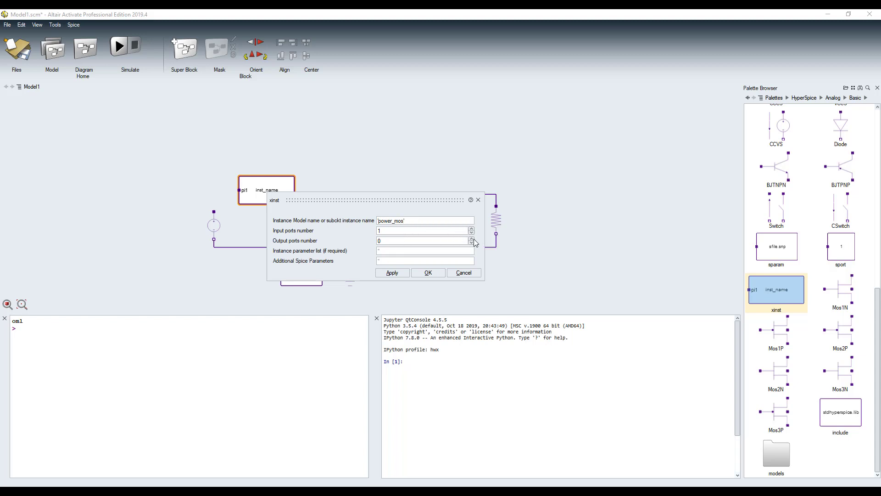
double_click(472, 238)
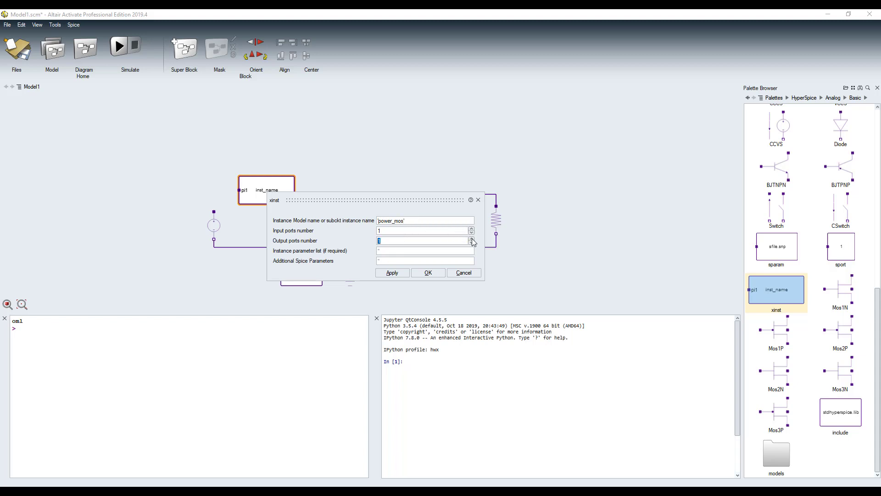
click(429, 271)
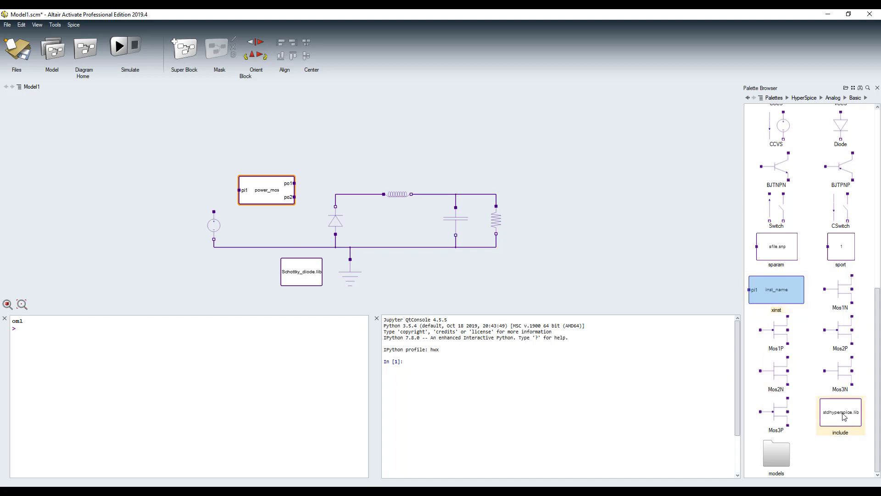
Add a second include block beside the Schottky_diode.lib block and set its file name to 'power_mos.lib'
drag(843, 416, 239, 276)
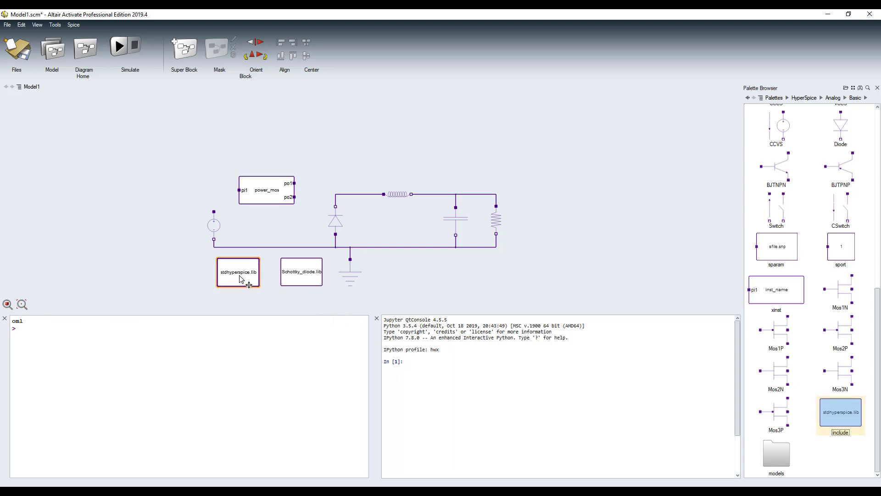
double_click(239, 276)
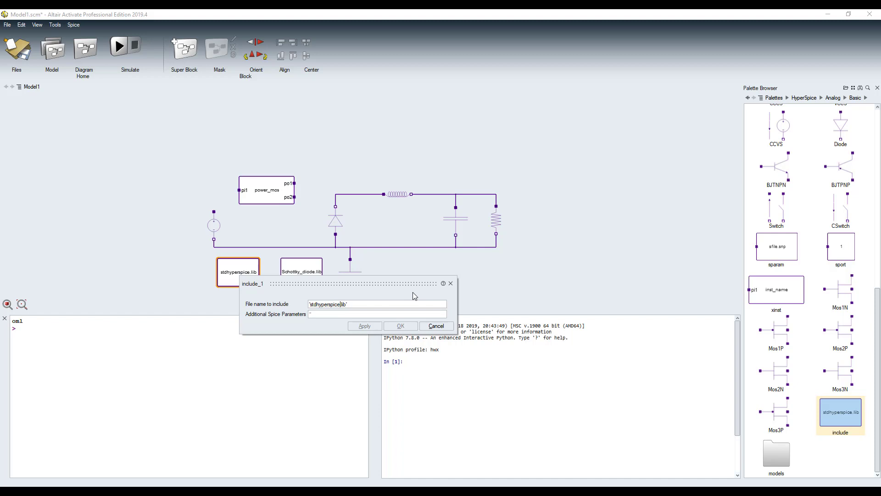
key(BackSpace)
key(BackSpace)
key(BackSpace)
key(BackSpace)
key(BackSpace)
key(BackSpace)
key(BackSpace)
key(BackSpace)
key(BackSpace)
key(BackSpace)
key(BackSpace)
key(BackSpace)
key(BackSpace)
key(BackSpace)
text(power_mos)
click(402, 327)
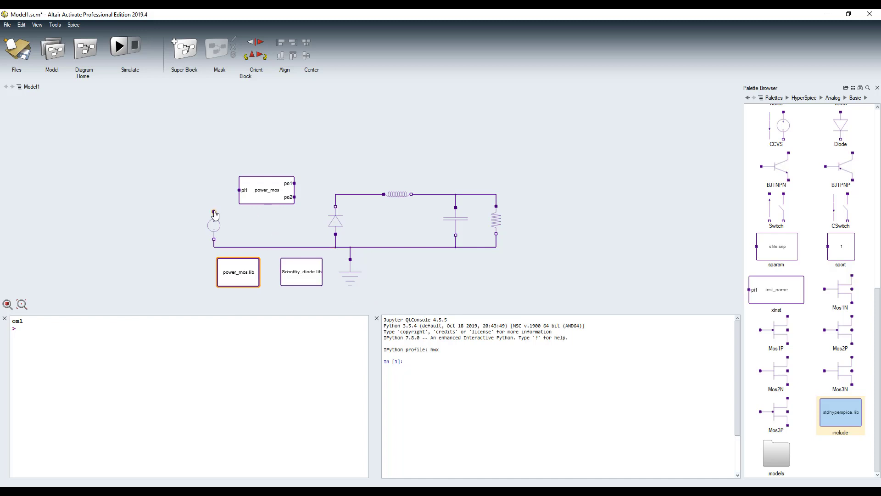
Wire the voltage source's upper terminal to pi1 of the power_mos block, and po2 to the diode-inductor node
drag(214, 212, 239, 190)
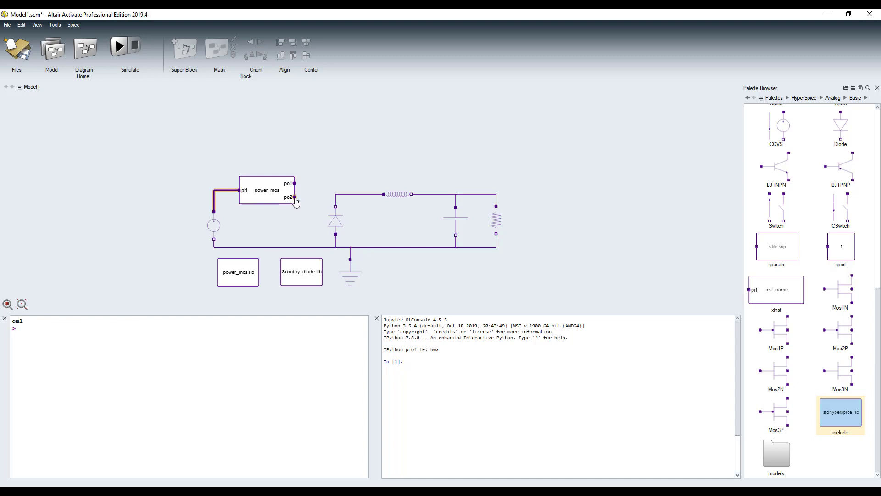
drag(295, 202, 336, 197)
click(563, 257)
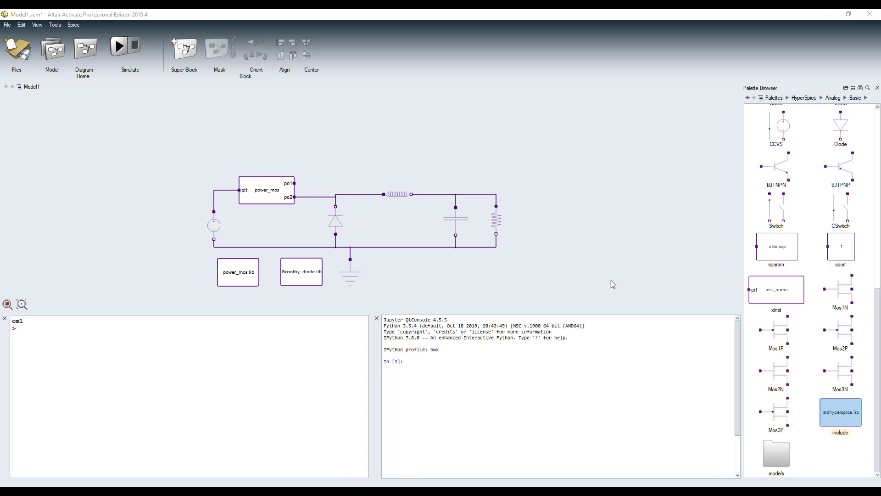
Add a VoltagePulse source beside the power_mos outputs, with pulsed value Vgate and time delay Tdelay
drag(879, 317, 879, 131)
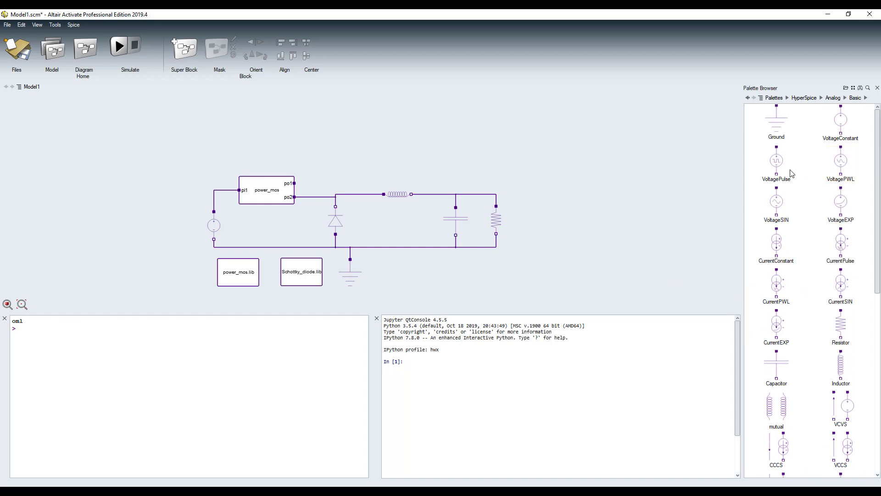
drag(779, 167, 412, 174)
double_click(328, 179)
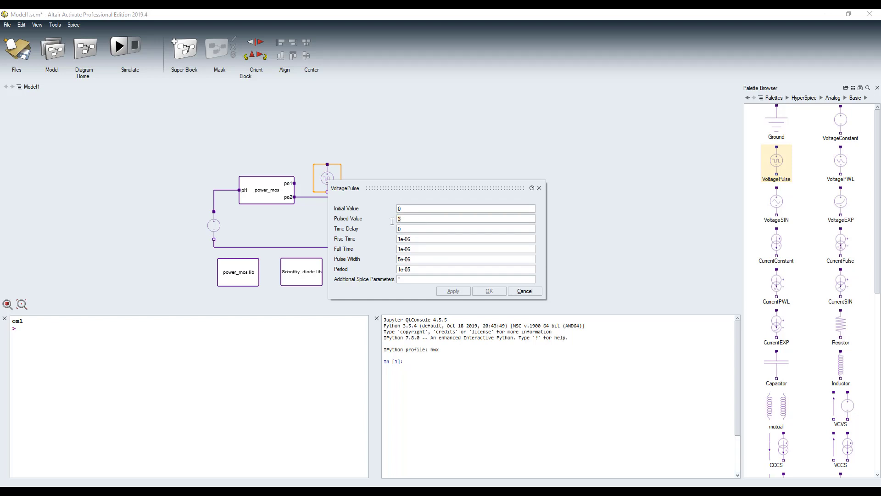
text(Vgate)
key(Tab)
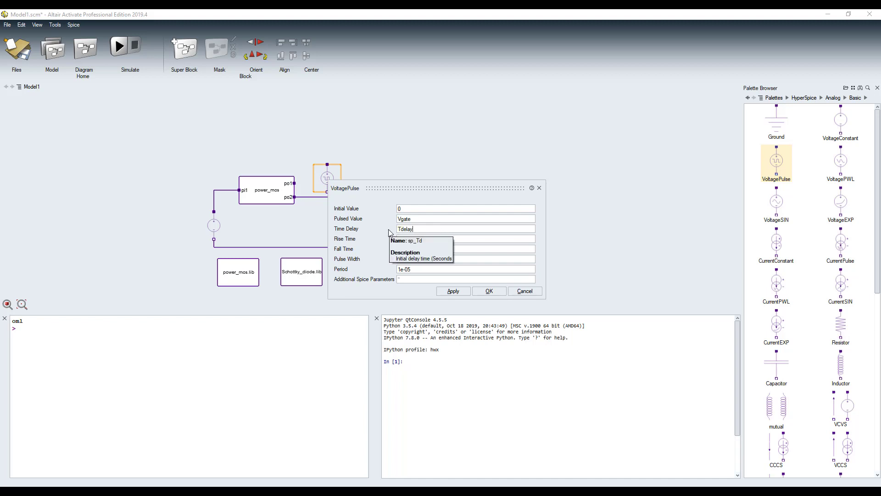
key(Tab)
Set the pulse source's rise time to Trise, fall time to Tfall, pulse width to Tpw, and period to T
text(T)
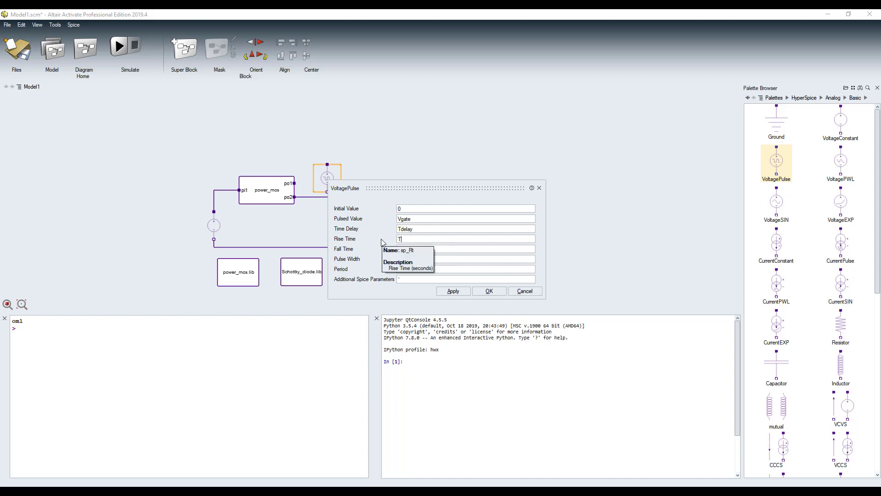
text(rise)
key(Tab)
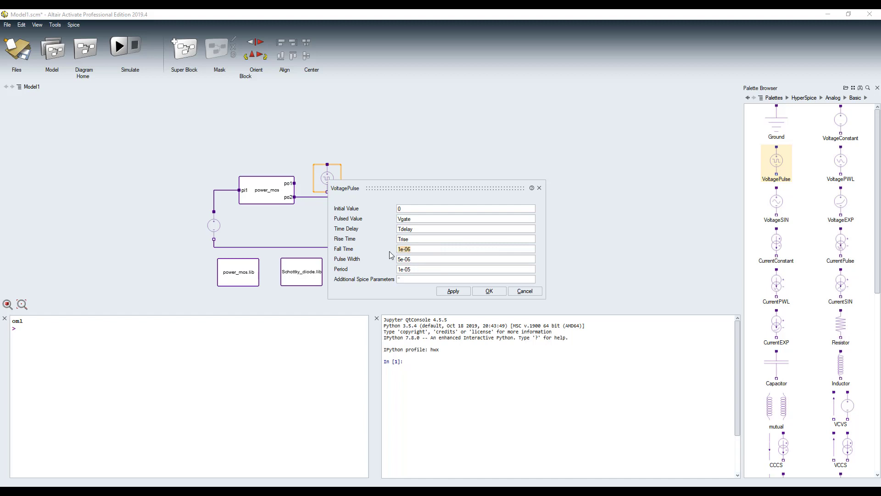
text(Tfall)
key(Tab)
text(Tpw)
key(Tab)
text(T)
click(488, 291)
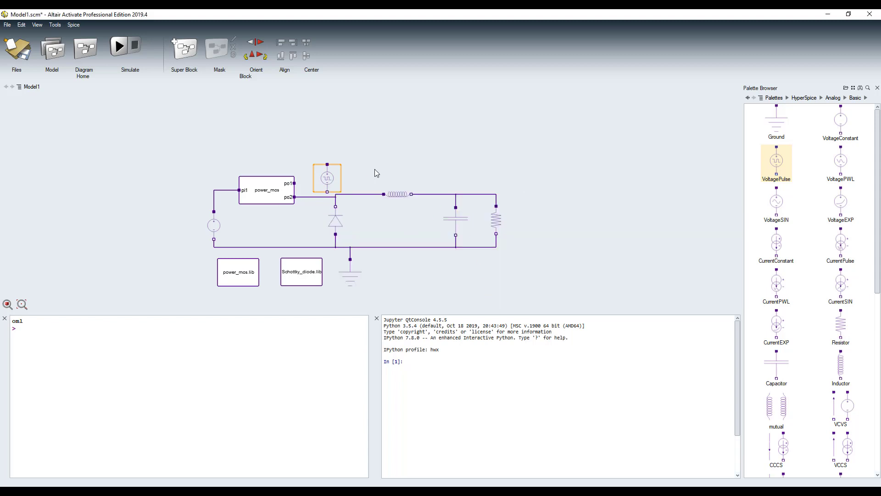
Add a resistor, rotate it horizontal, and place it above the power_mos block beside the top of the pulse source
click(843, 330)
drag(842, 329, 299, 159)
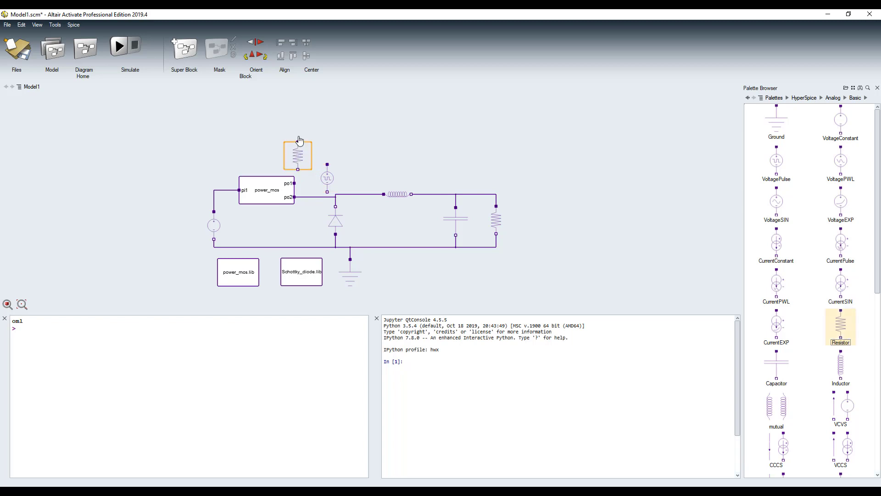
click(265, 57)
drag(334, 187, 340, 182)
drag(308, 156, 324, 156)
Wire the pulse source's lower terminal to the diode-inductor node, and its upper terminal through the horizontal resistor to po1 of power_mos
click(333, 188)
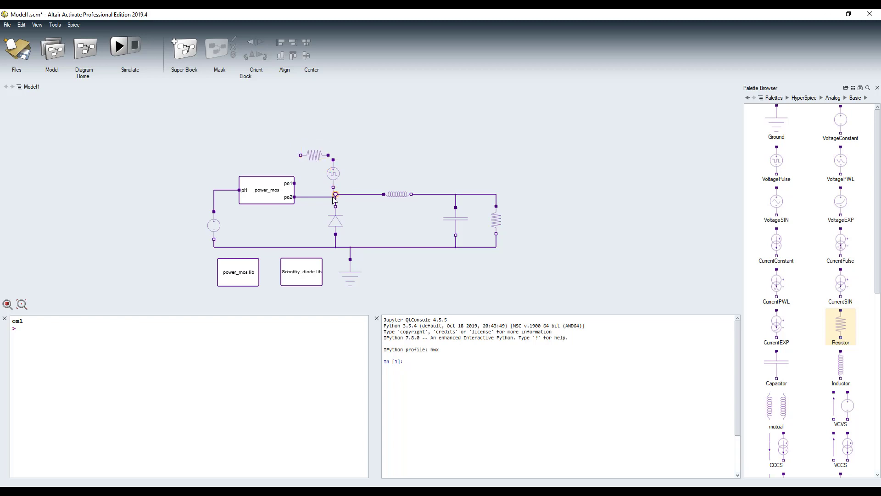
click(333, 196)
click(333, 160)
click(328, 155)
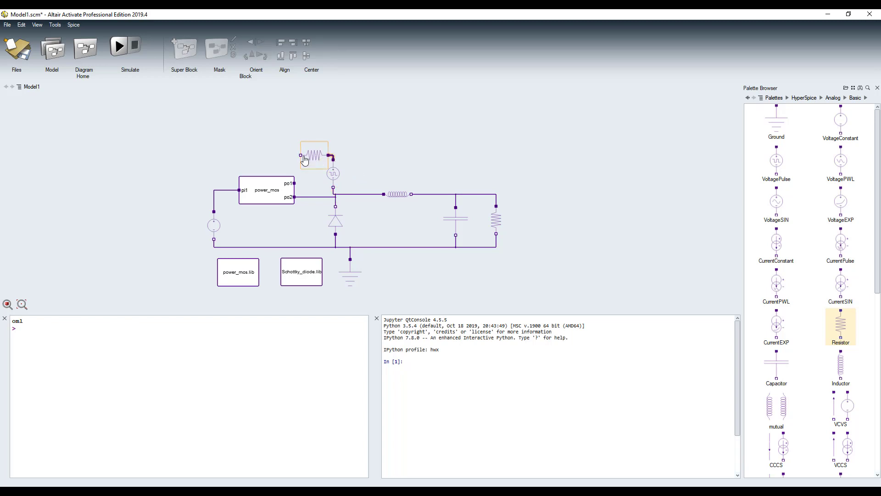
click(301, 155)
click(296, 184)
Set the resistance of the resistor at the power_mos gate output to Rg
click(316, 159)
double_click(316, 160)
text(Rg)
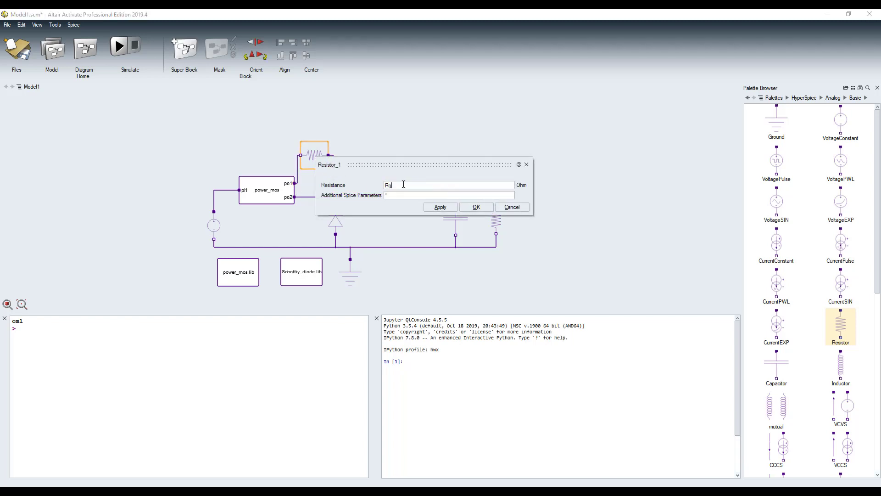
click(477, 207)
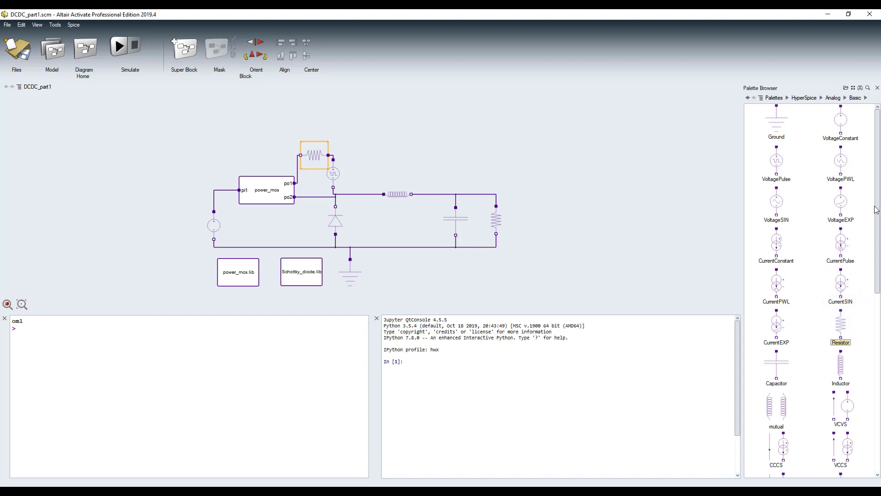
Add a HyperSpice CurrentSensor near the inductor's input and delete the wire between the diode node and the inductor
click(834, 98)
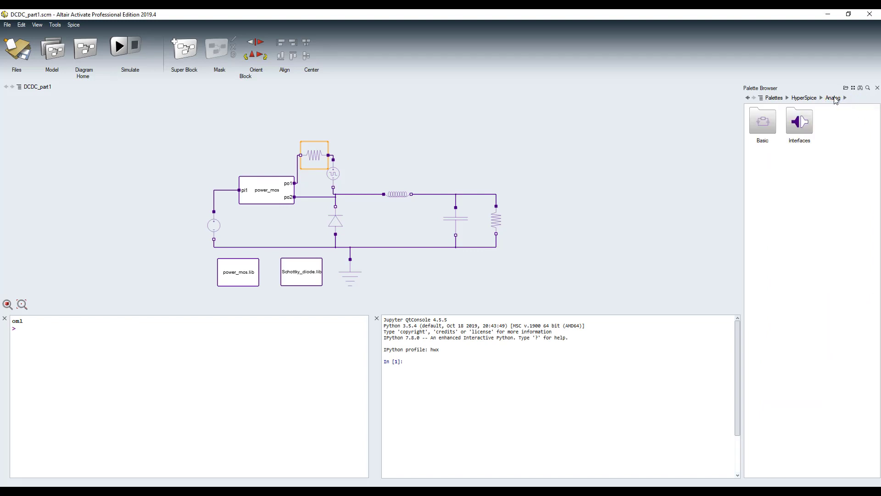
double_click(800, 122)
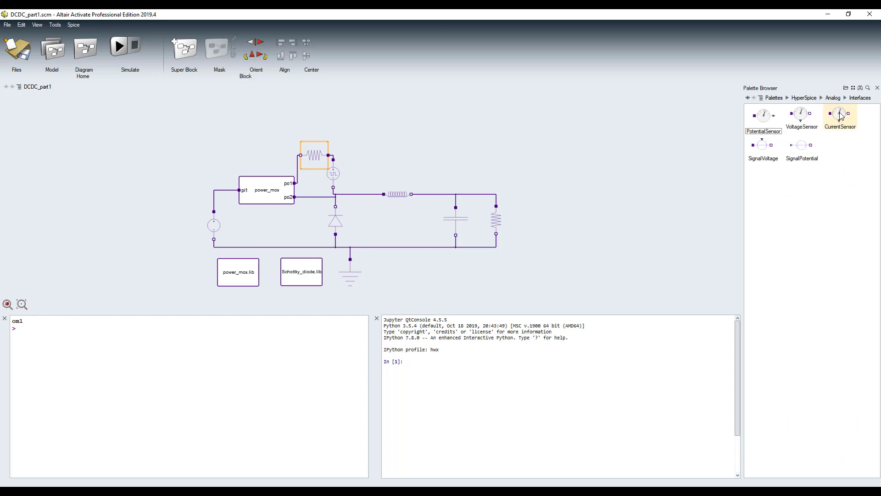
drag(841, 116, 421, 198)
drag(377, 169, 376, 178)
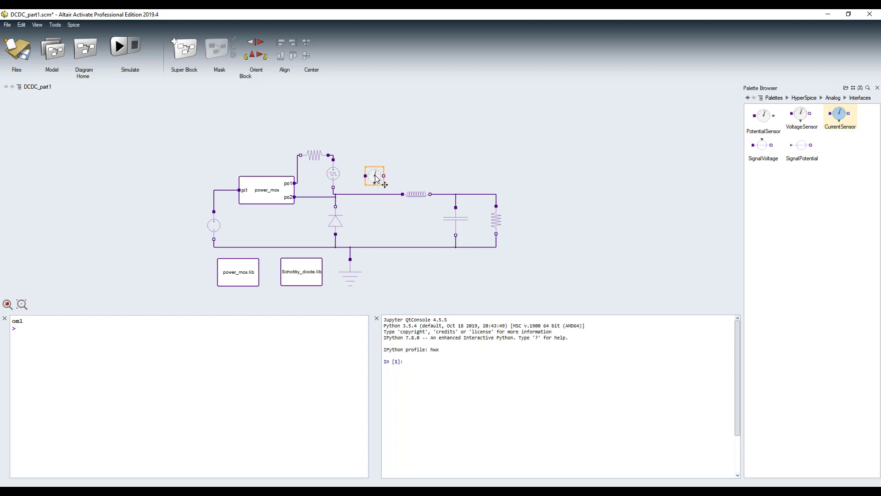
click(371, 193)
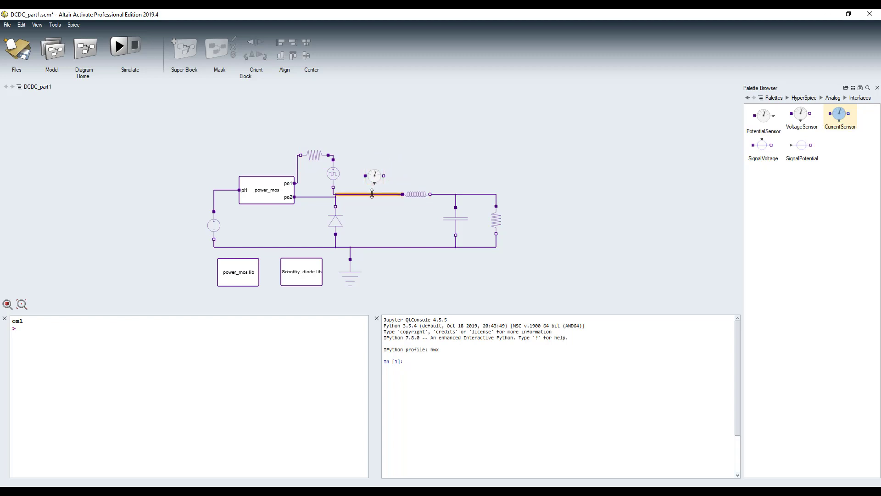
key(Delete)
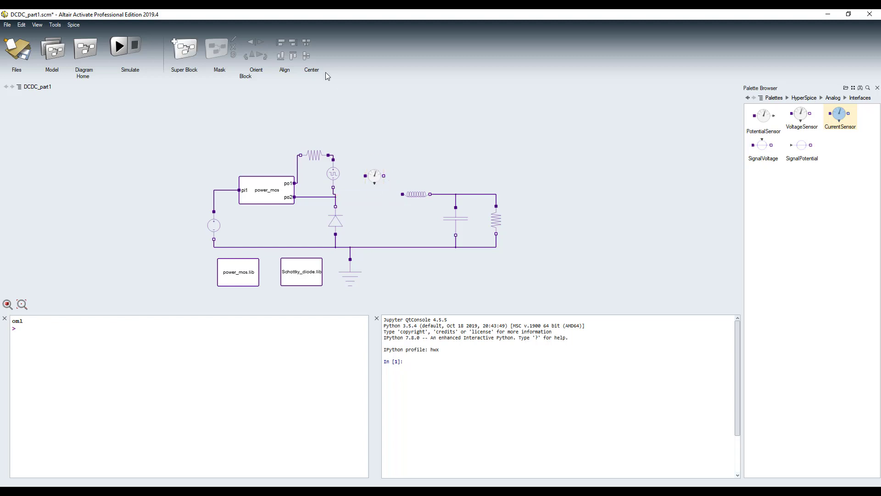
Turn the current sensor so its output points up, and wire it in series between the diode node and the inductor
click(373, 179)
click(247, 57)
click(247, 58)
drag(377, 179, 371, 195)
click(380, 195)
click(402, 195)
click(371, 195)
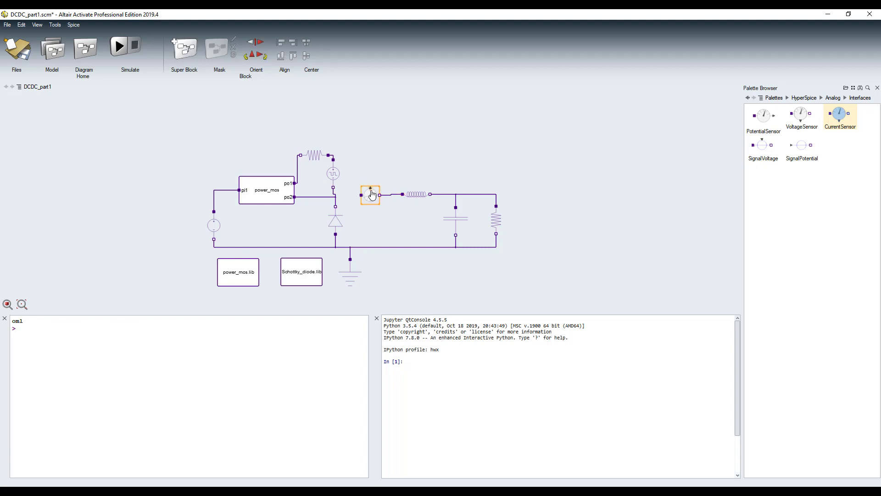
drag(371, 196, 376, 194)
click(367, 194)
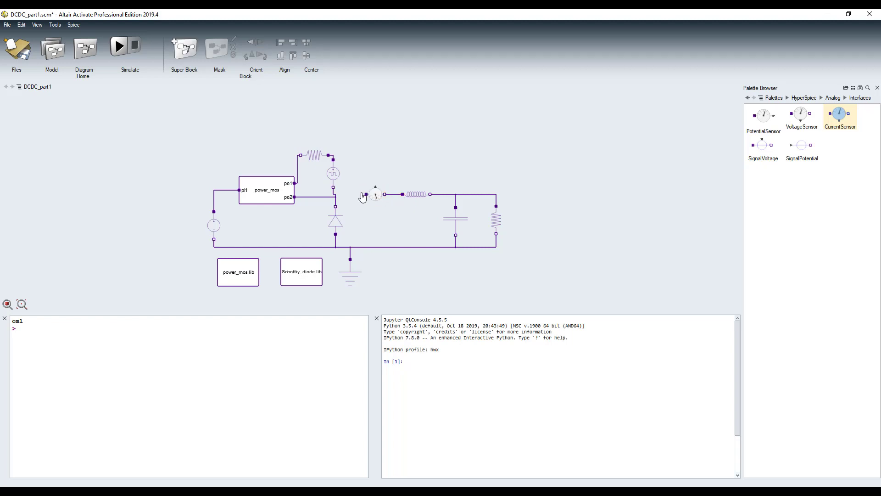
click(336, 195)
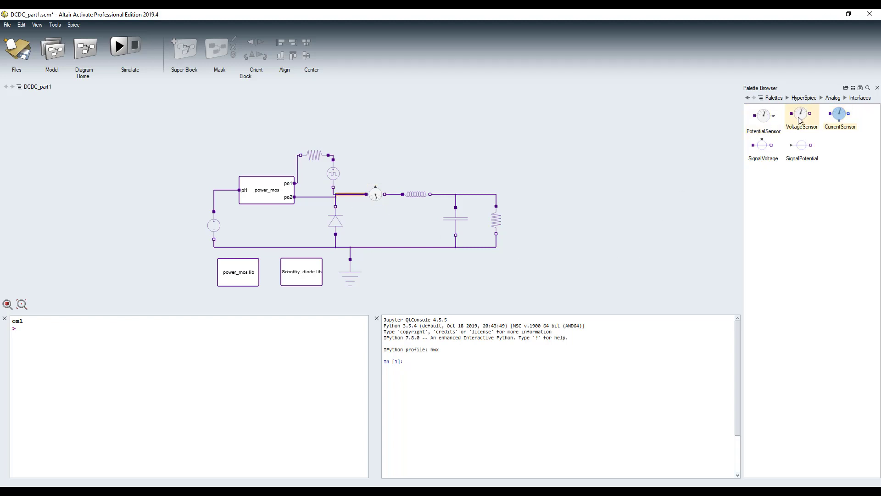
Add two PotentialSensors with outputs pointing up, connected to the inductor's input wire and the output node between capacitor and load resistor
drag(771, 119, 395, 194)
click(248, 61)
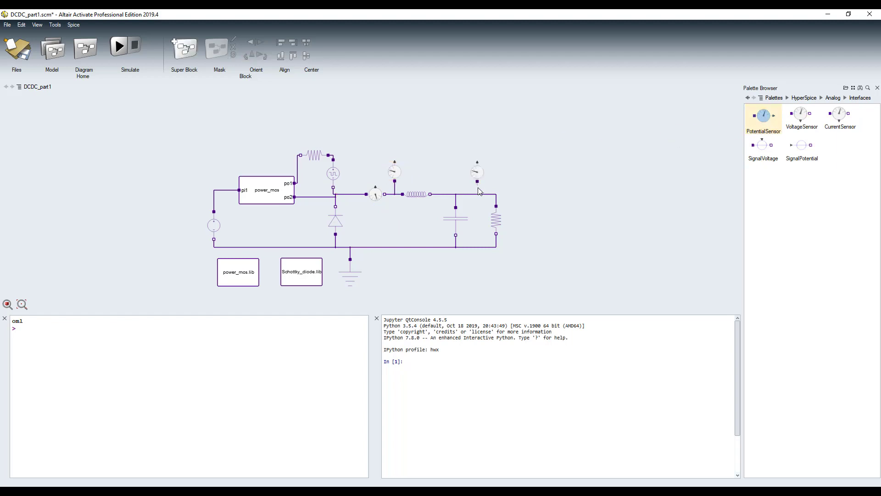
drag(479, 190, 477, 195)
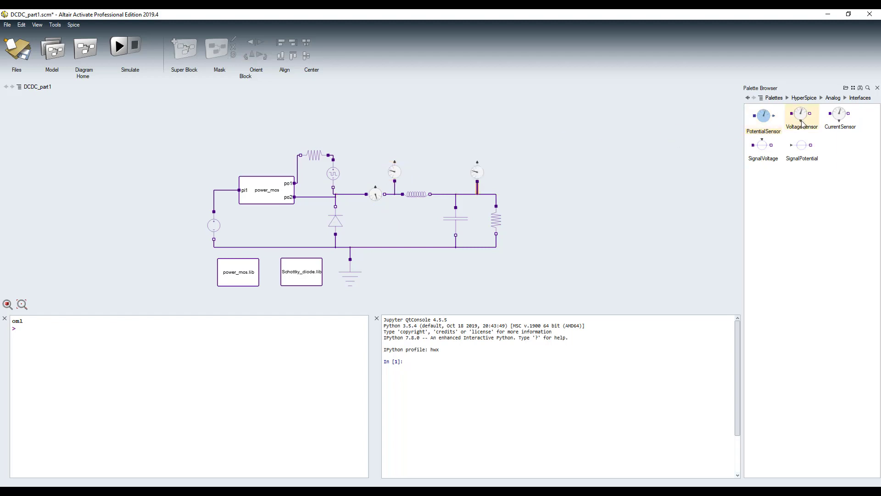
Add a VoltageSensor, rotate it upright, and wire it across the pulse source's two terminals
drag(802, 118, 361, 158)
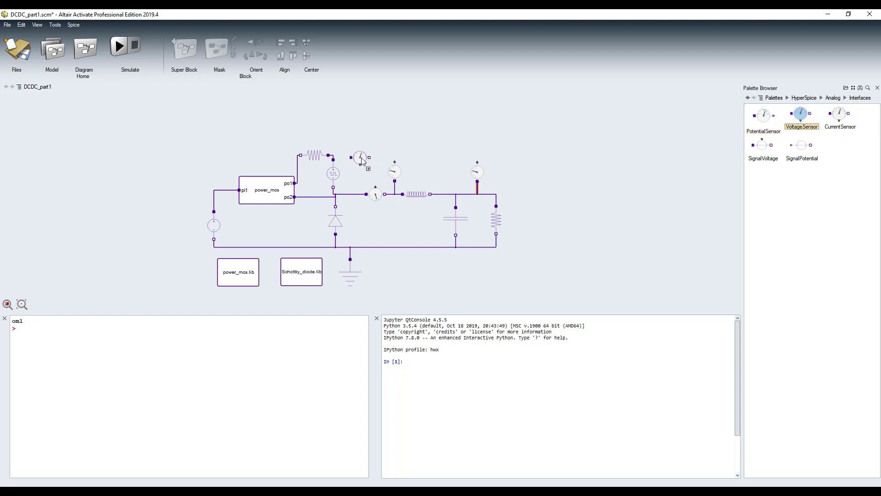
click(248, 59)
mouse_move(362, 161)
mouse_down()
mouse_move(354, 186)
mouse_move(335, 193)
mouse_move(354, 162)
mouse_move(334, 155)
mouse_up()
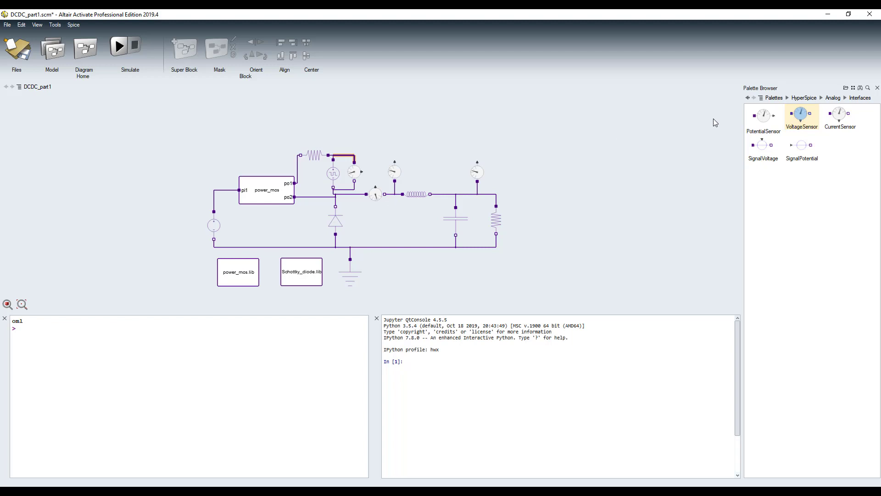
Add a Scope block above the circuit, with four inputs and the Hidden option turned off
click(774, 98)
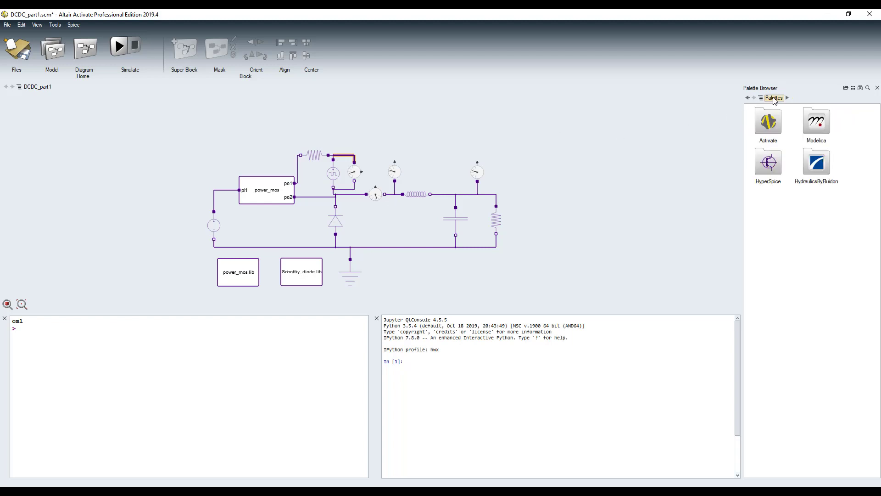
double_click(768, 122)
double_click(819, 124)
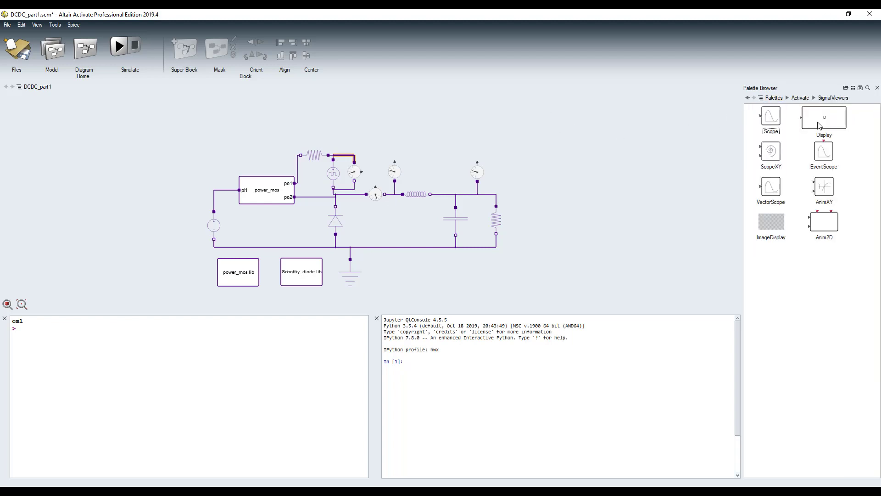
drag(771, 118, 437, 134)
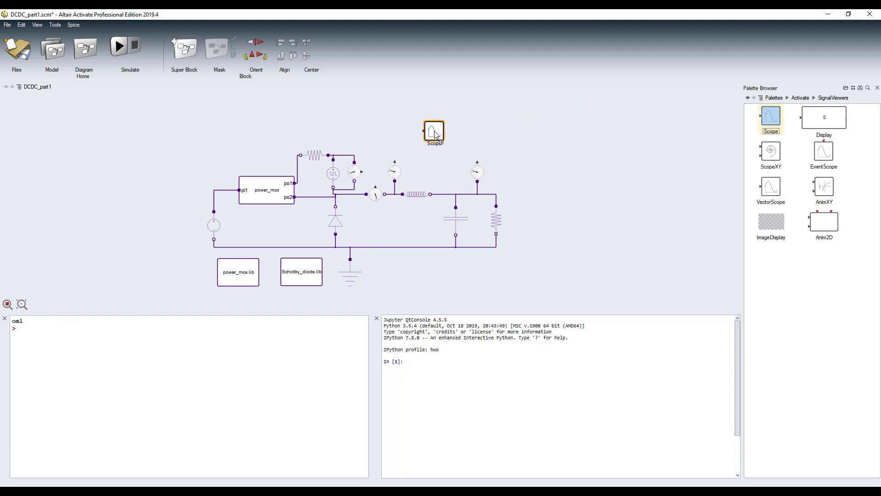
double_click(436, 134)
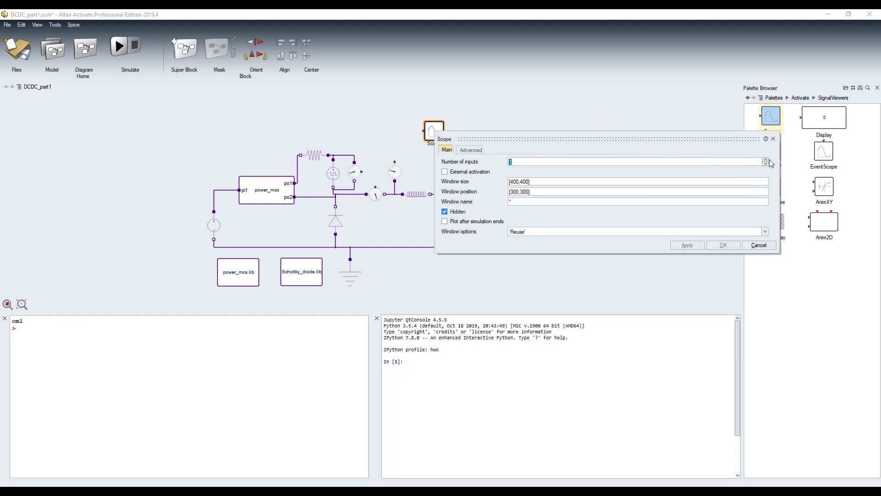
click(766, 159)
click(445, 212)
click(753, 230)
click(679, 244)
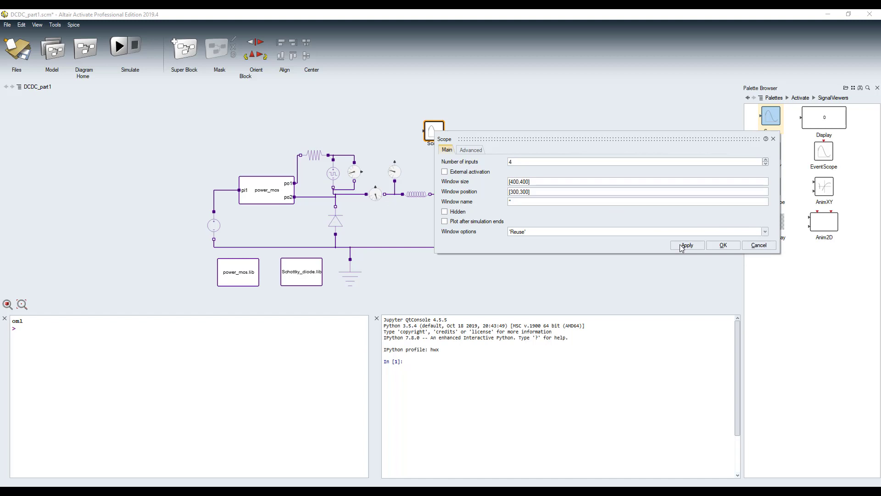
click(724, 245)
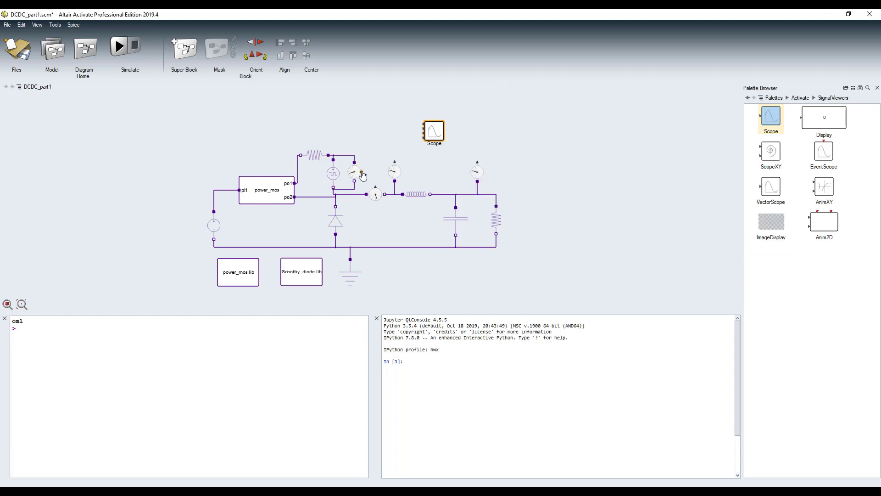
Wire the gate voltage, inductor potential, inductor current and output potential sensors to the scope's inputs in that order
drag(362, 172, 423, 124)
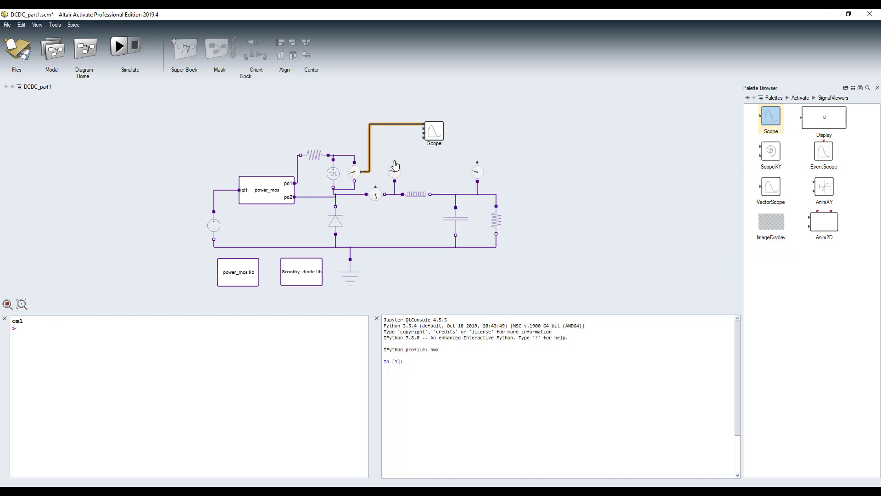
mouse_move(396, 165)
mouse_down()
mouse_move(400, 133)
mouse_move(423, 129)
mouse_up()
mouse_move(376, 188)
mouse_down()
mouse_move(378, 156)
mouse_move(423, 134)
mouse_up()
mouse_move(477, 162)
mouse_down()
mouse_move(408, 156)
mouse_move(422, 138)
mouse_up()
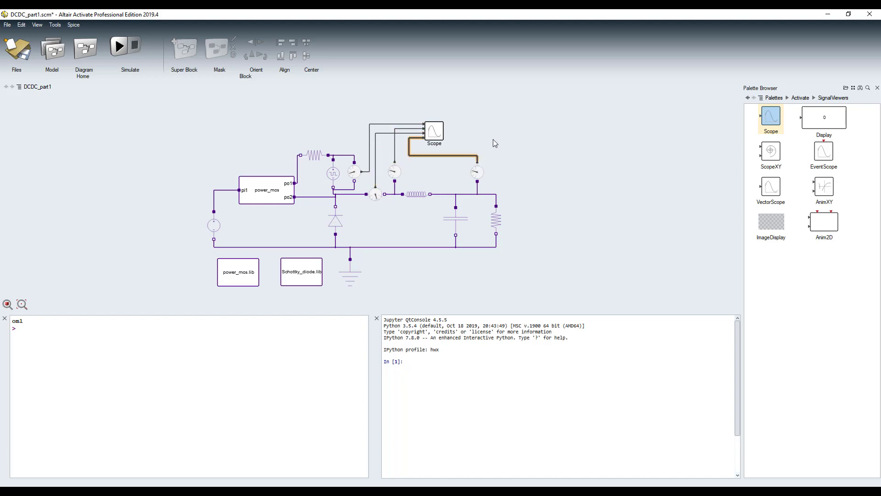
Title the scope's subplots 'V gate', 'V ind', 'I inductor' and 'V out', and enlarge the scope block to fit its labels
double_click(433, 131)
click(460, 189)
text('V)
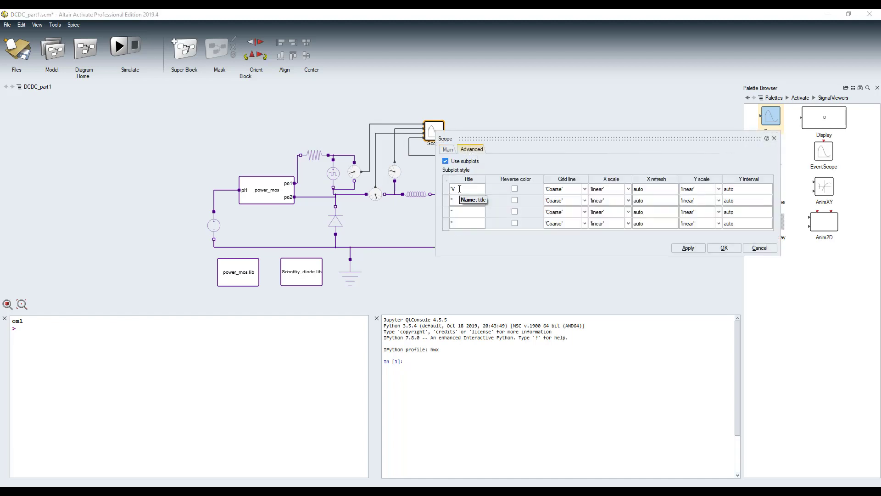
text( gate')
click(459, 198)
drag(591, 139, 527, 281)
click(410, 368)
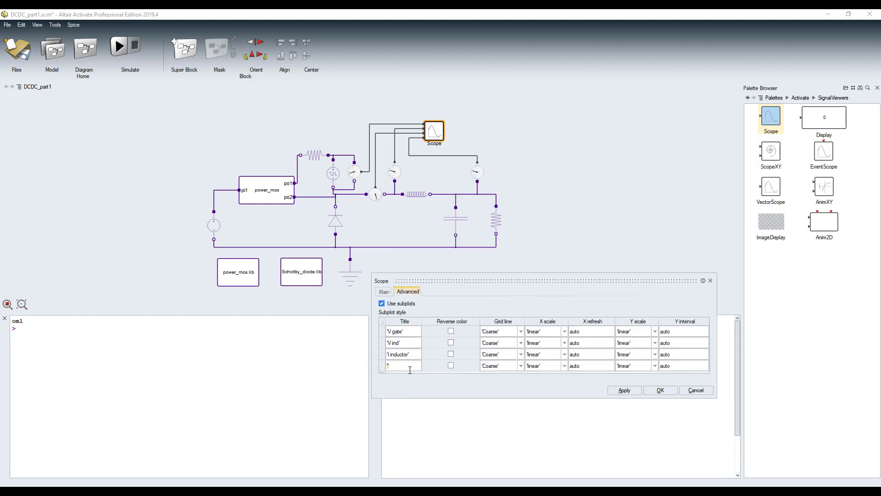
text('V out')
click(660, 391)
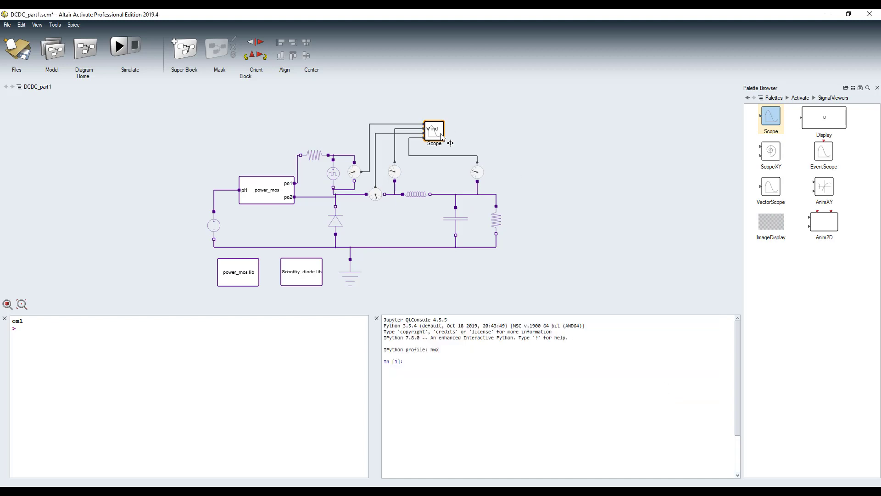
drag(444, 122, 456, 109)
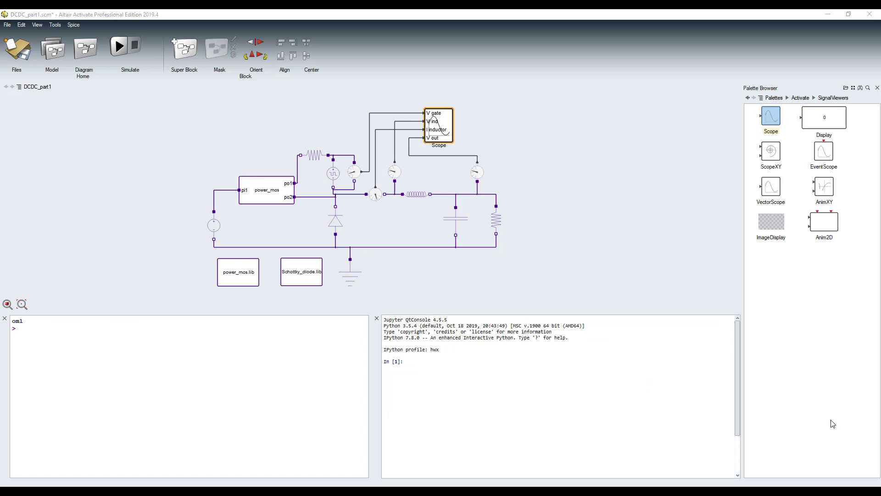
In the model's initialization script, define Vin = 19, Vout = 3 and duty_cycle = Vout/Vin
click(52, 55)
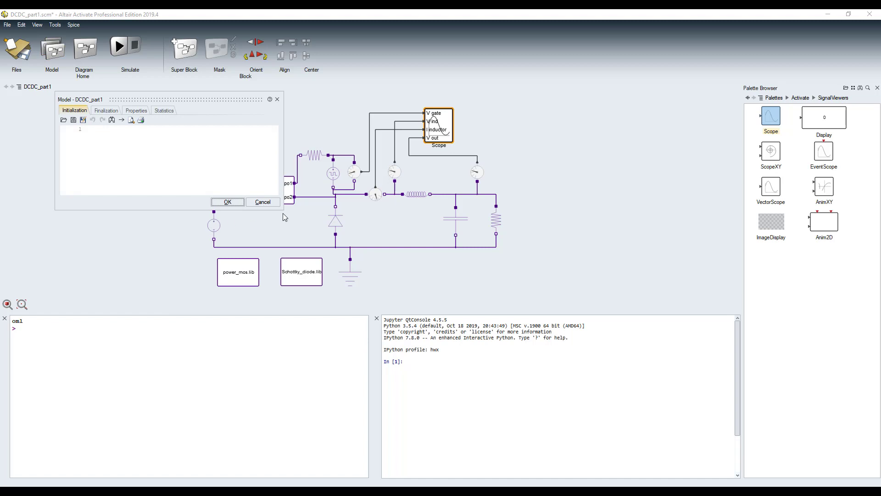
drag(283, 210, 353, 419)
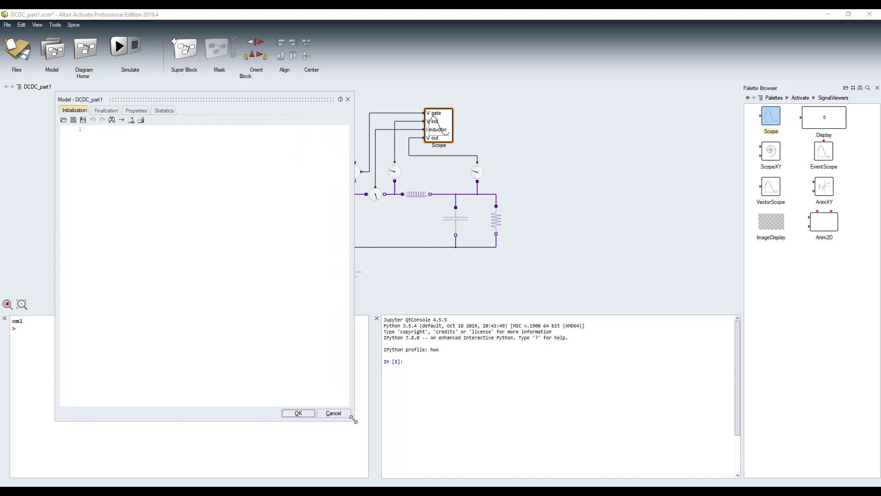
click(104, 134)
text(V)
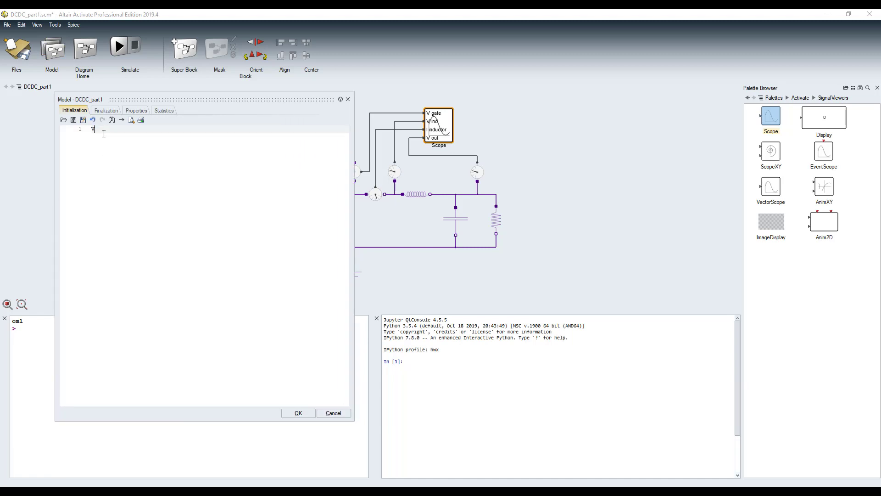
text(in = 19)
key(Return)
text(Vout)
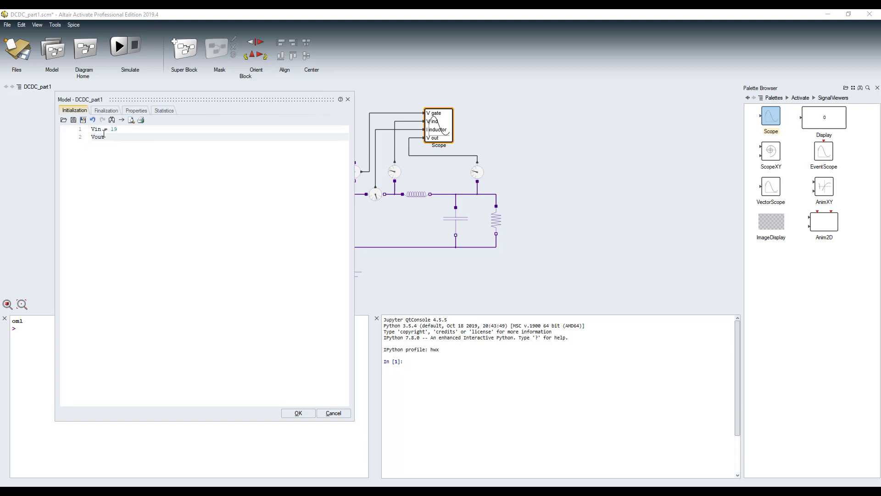
text( = 3)
key(Return)
text(duty_cycl)
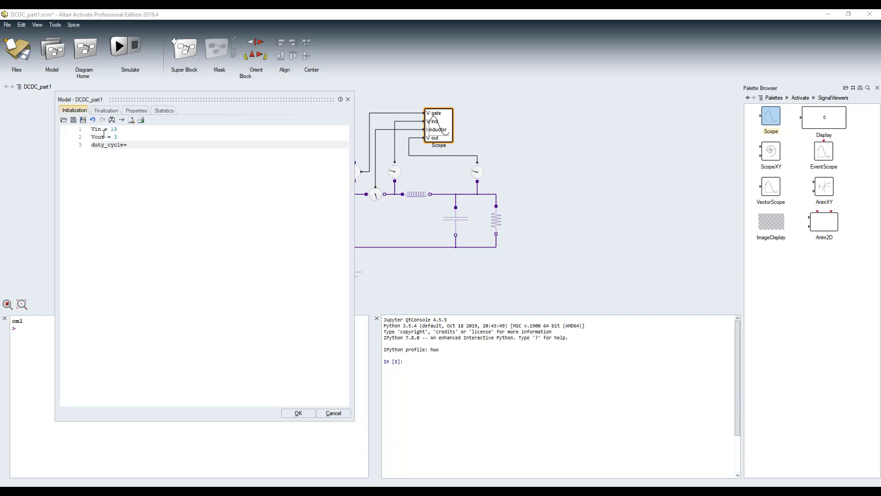
text(e = Vout/Vin)
key(Return)
Add the switching parameters switchfreq = 10e3, Tswitch = 1 / switchfreq and Vgate = 5 to the initialization script
text(sw)
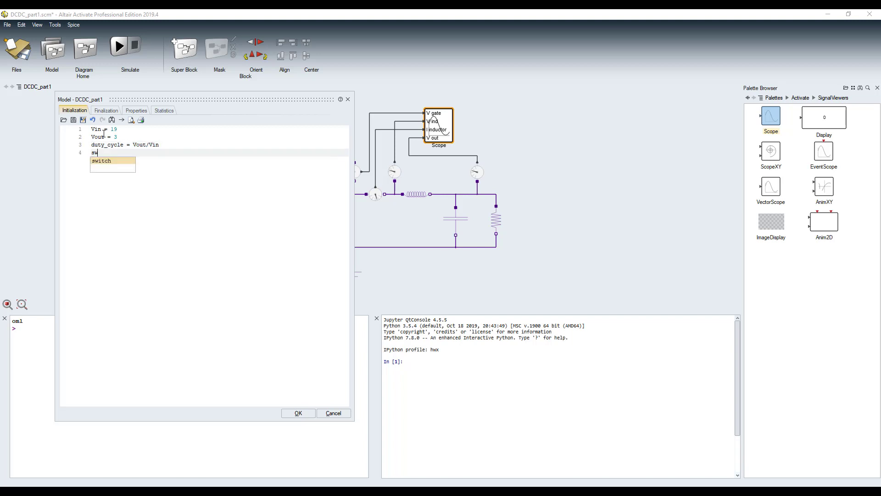
text(itchfreq = 10e)
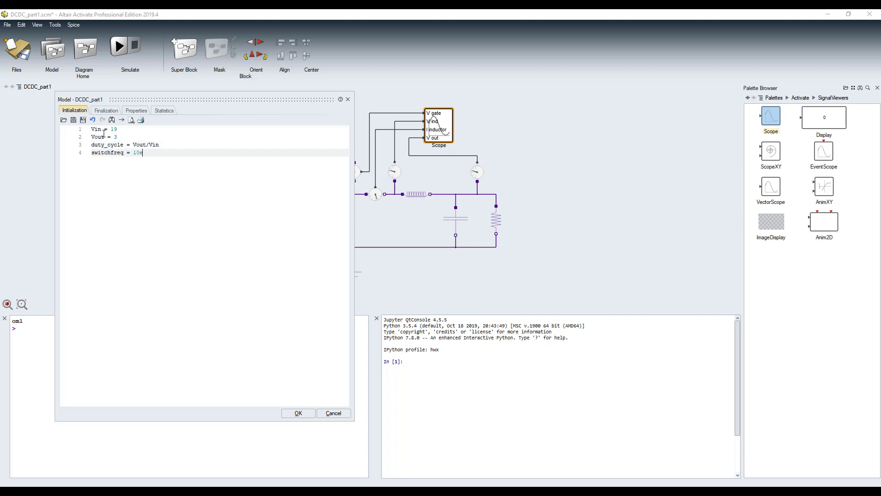
text(3)
key(Return)
text(Tswitch = )
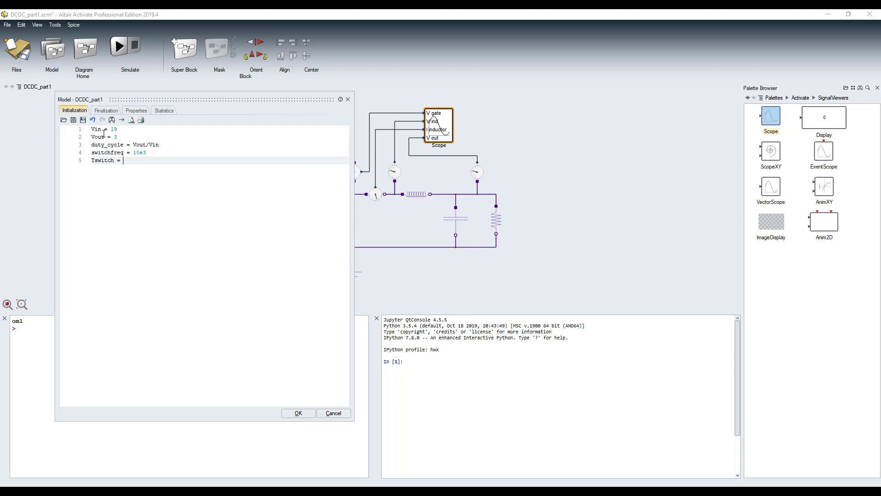
text(1 / switchfreq)
key(Return)
text(Vgate = 5)
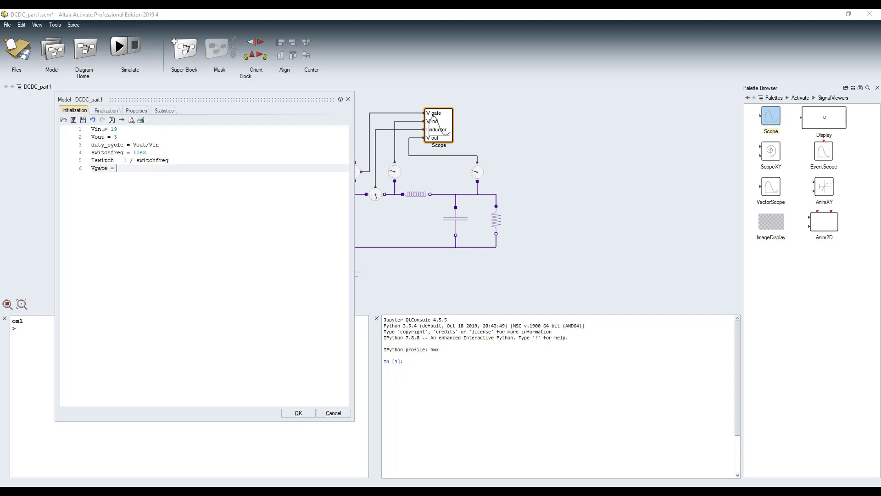
key(Return)
Define the pulse timing parameters Tdelay = 0, Trise = 50e-9 and Tfall = 50e-9 in the initialization script
text(Tdelay = 0)
key(Return)
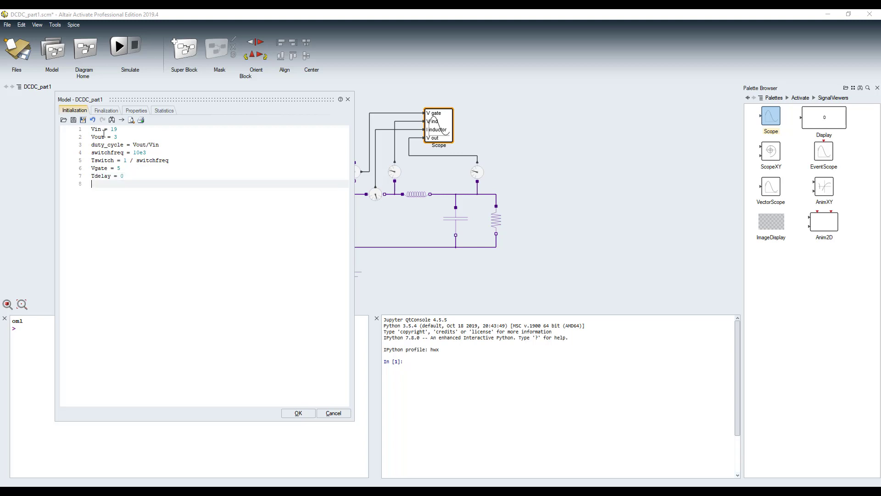
text(Trise = 50e-9)
key(Return)
text(Tfall = 5)
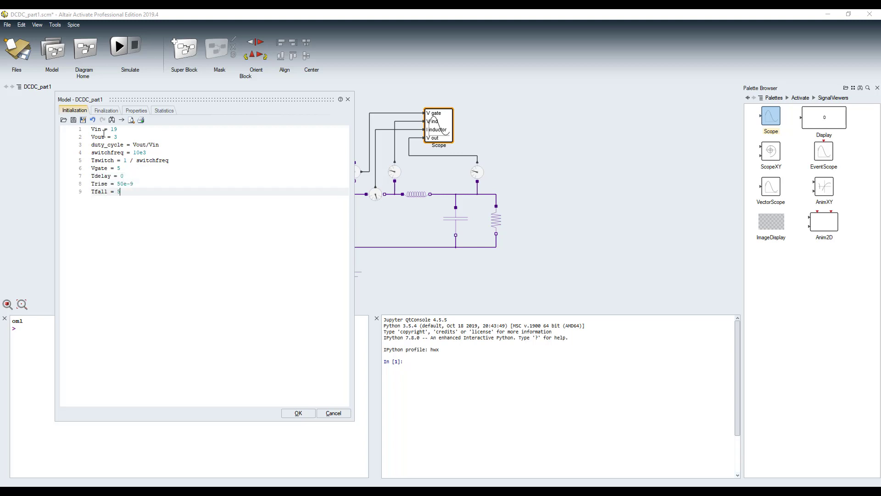
text(0e-9)
key(Return)
Define the pulse width as Tpw = duty_cycle*(Tswitch-Trise-Tfall) in the initialization script
text(T)
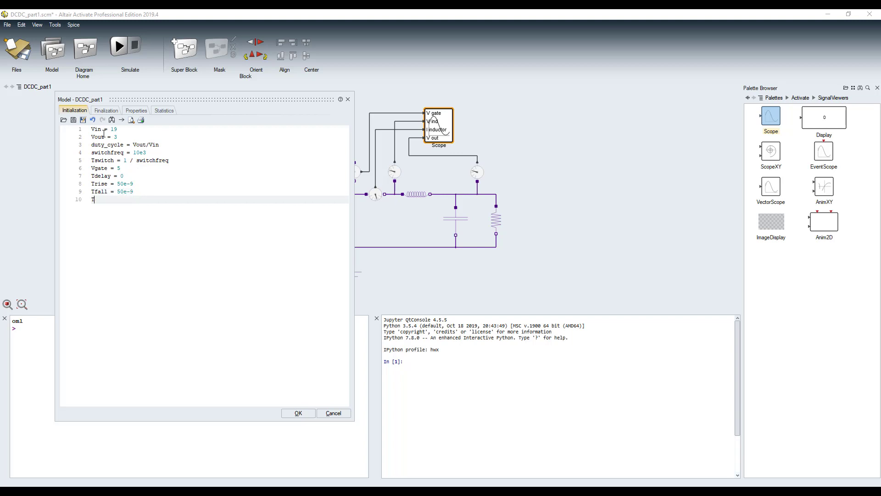
text(px =)
text( duty_cycle)
text(*(Tswitch-Trise-T)
text(fall))
key(Return)
Add the component values Rg = 5, Lb = 100e-6 and Cout = 100e-6 to the initialization script
text(Rg = 5)
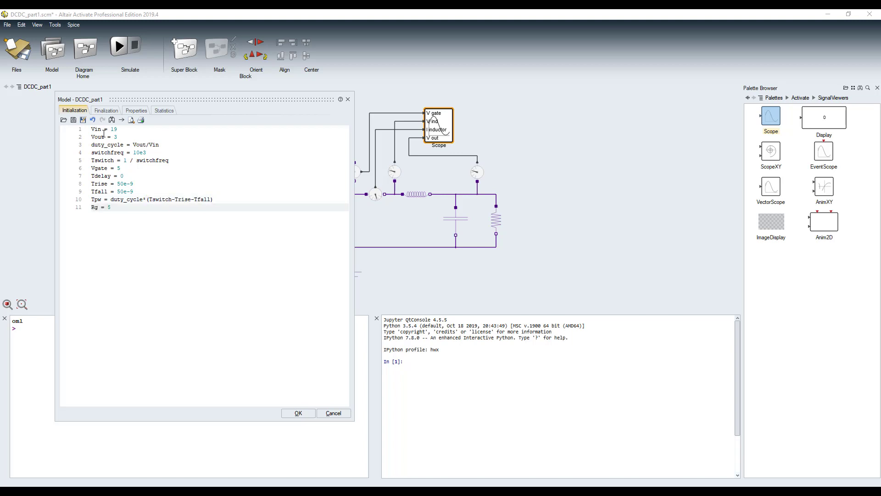
key(Return)
text(Lb = 100e-6)
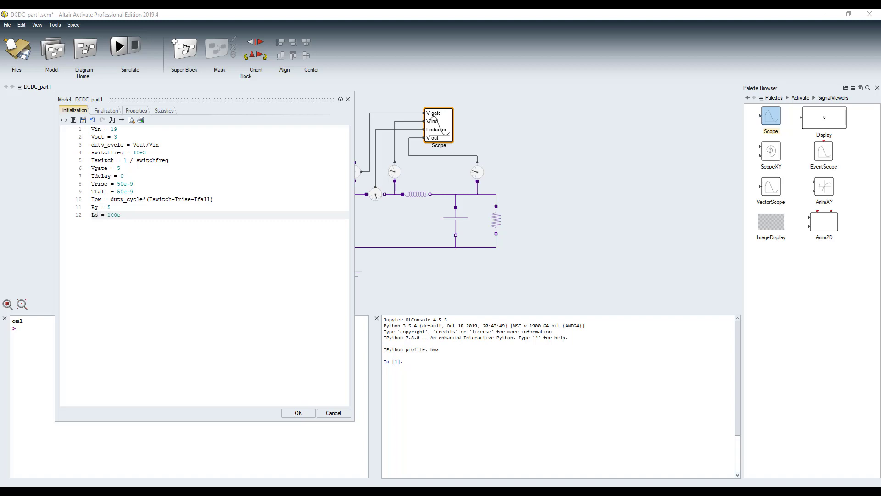
key(Return)
text(Cout = 100e)
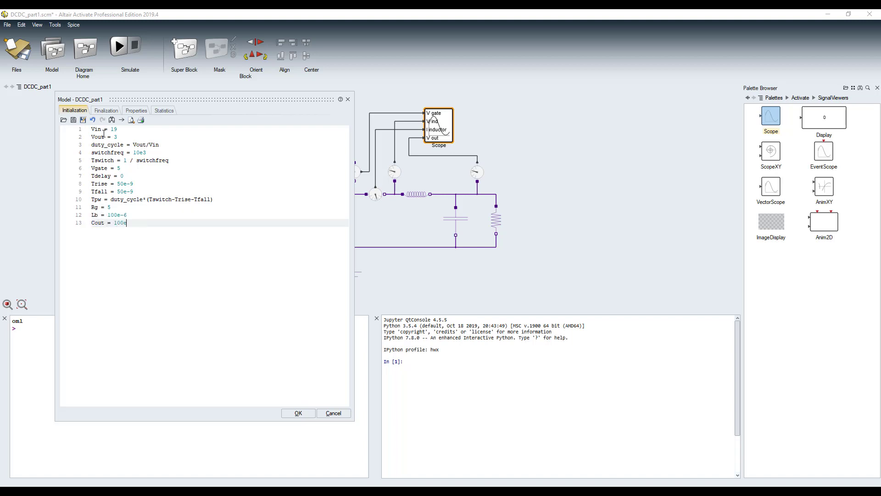
text(-6)
key(Return)
Define Rload = 1 and Tfinal = 10e-3, then apply the initialization script and save the model
text(Rloa)
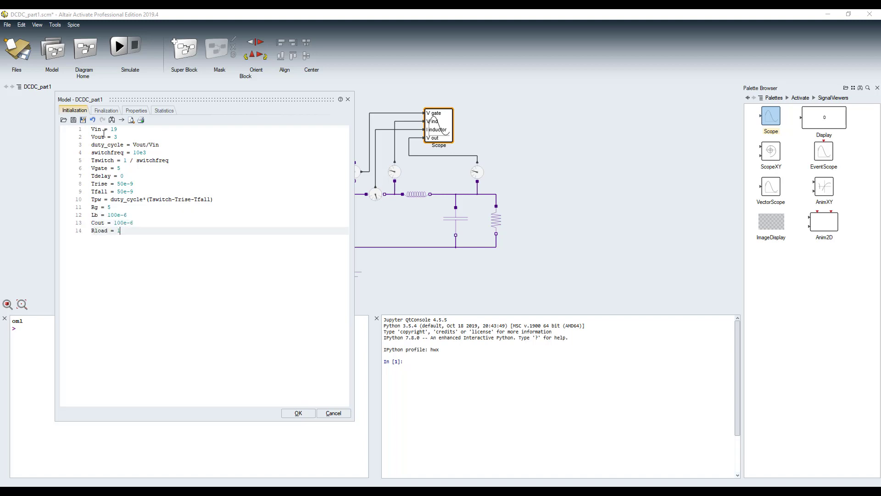
text(d = 1)
key(Return)
text(Tfina)
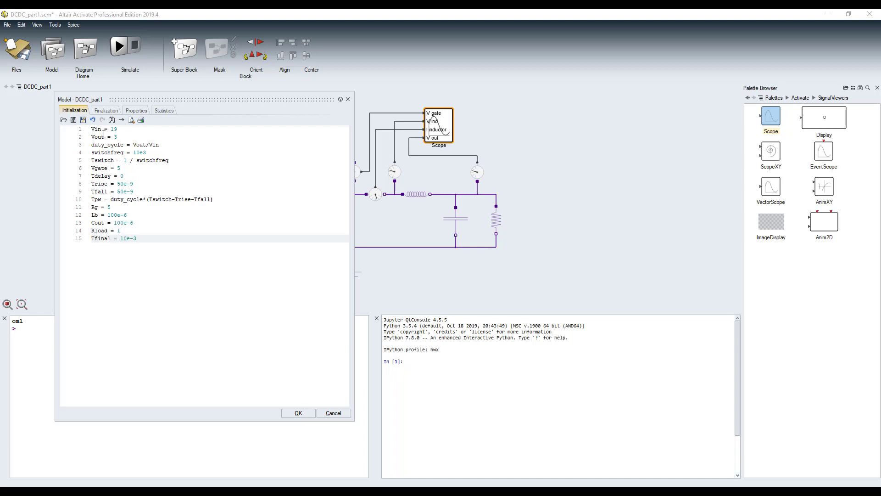
text(l = 10e-3)
key(Return)
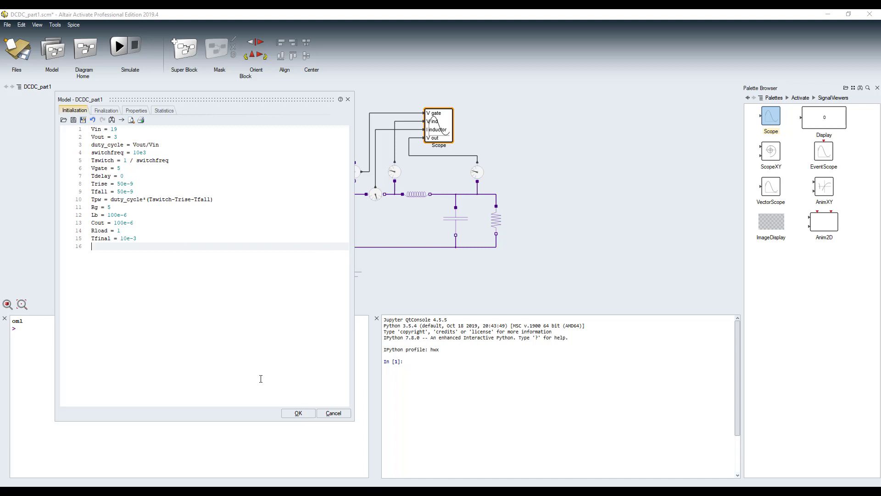
click(303, 412)
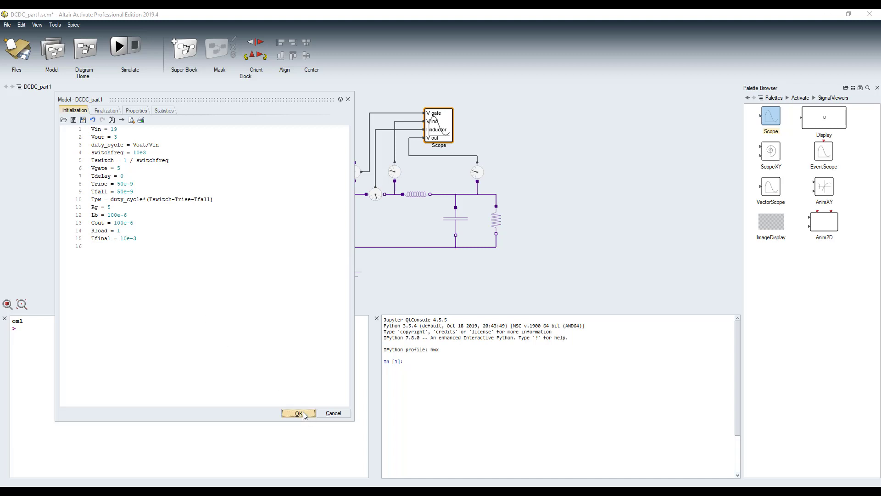
key(ctrl+s)
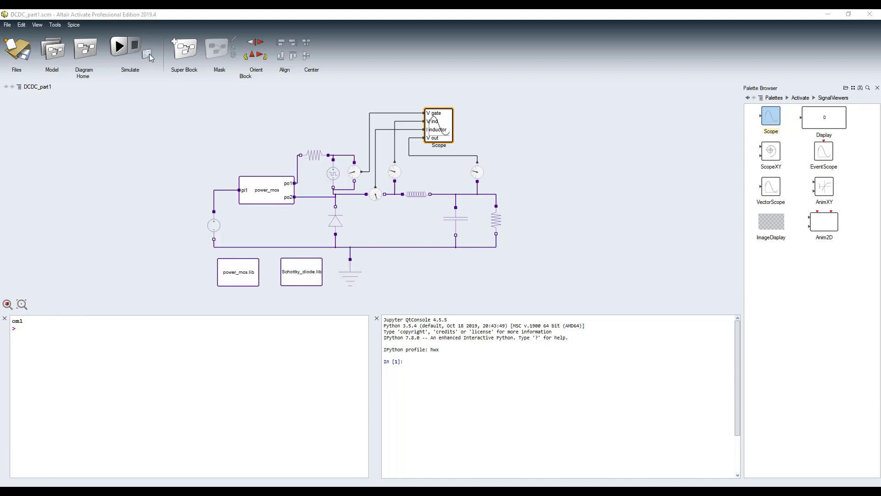
Set the simulation's final time to Tfinal, and run the simulation with the scope plots maximized
click(146, 53)
double_click(198, 95)
text(Tfinal)
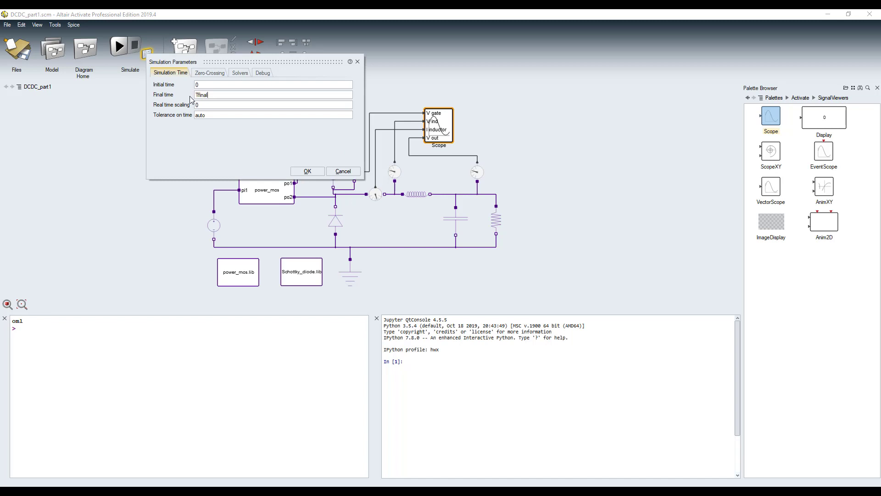
click(308, 171)
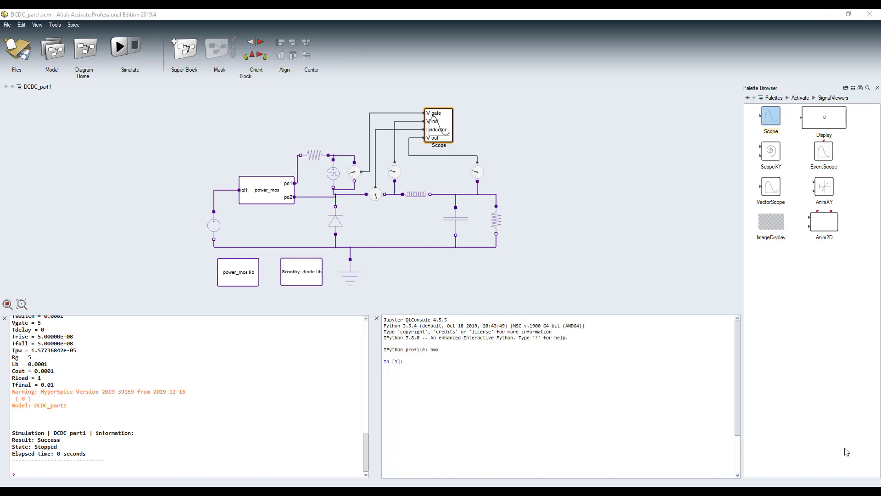
click(119, 47)
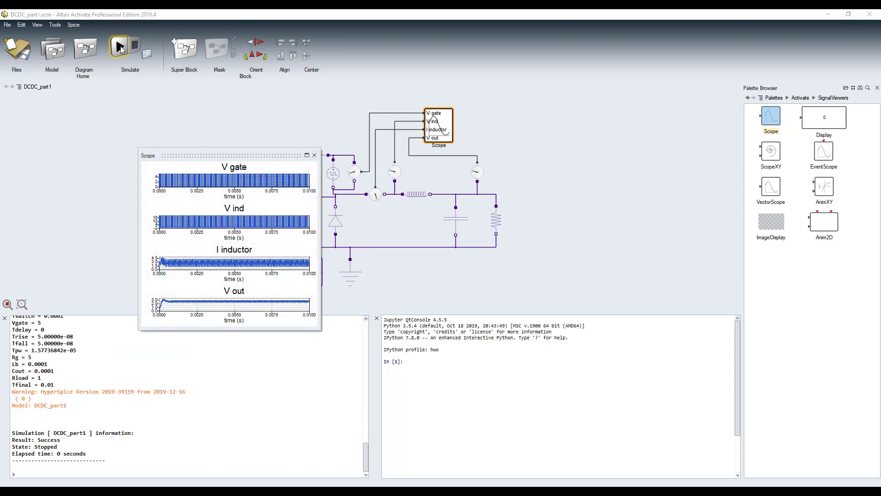
click(306, 156)
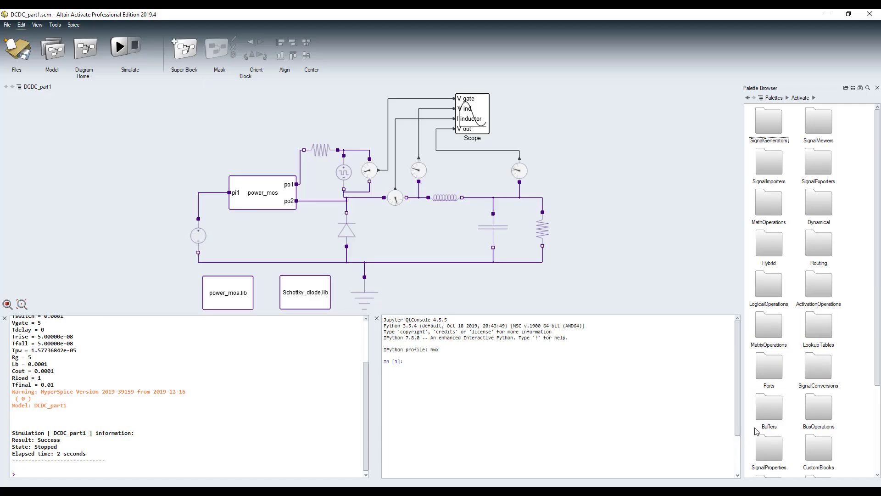
Place a MaxMinInterval block right of the output sensor, with function 'Min', start value 1000 and the re-initialization event port enabled
double_click(774, 419)
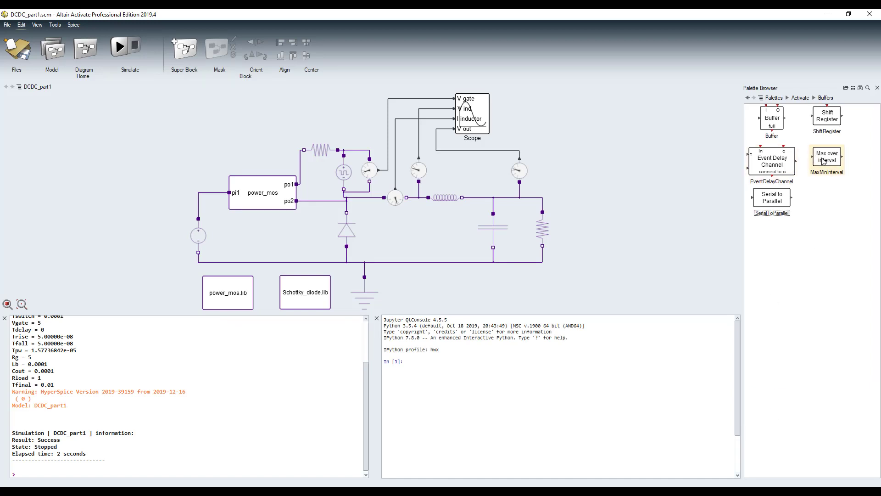
drag(827, 161, 575, 160)
double_click(575, 160)
click(778, 178)
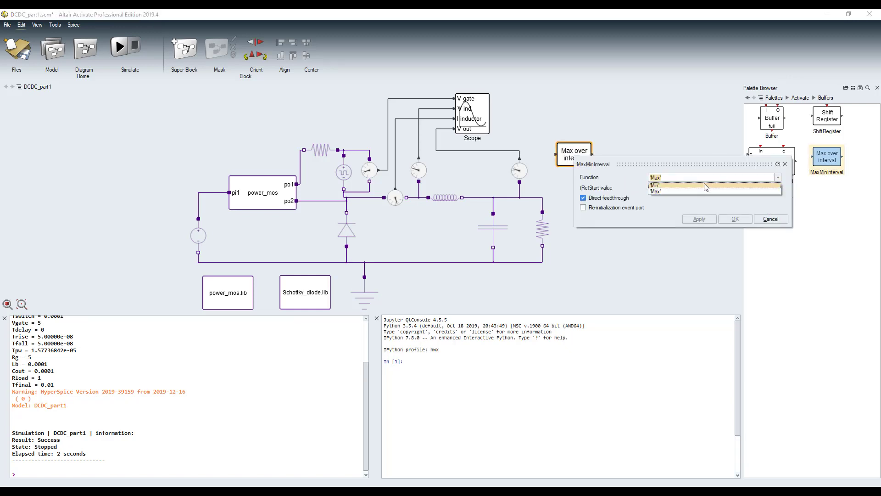
click(698, 191)
drag(688, 189, 635, 189)
text(1000)
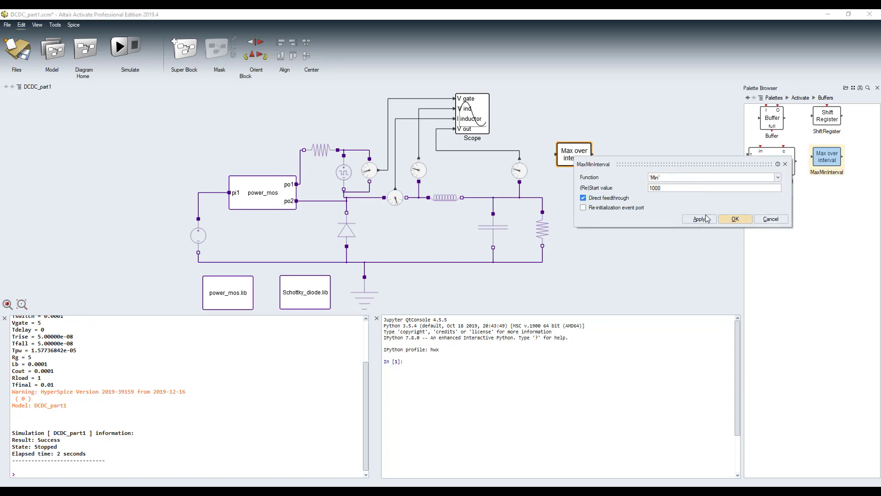
click(735, 220)
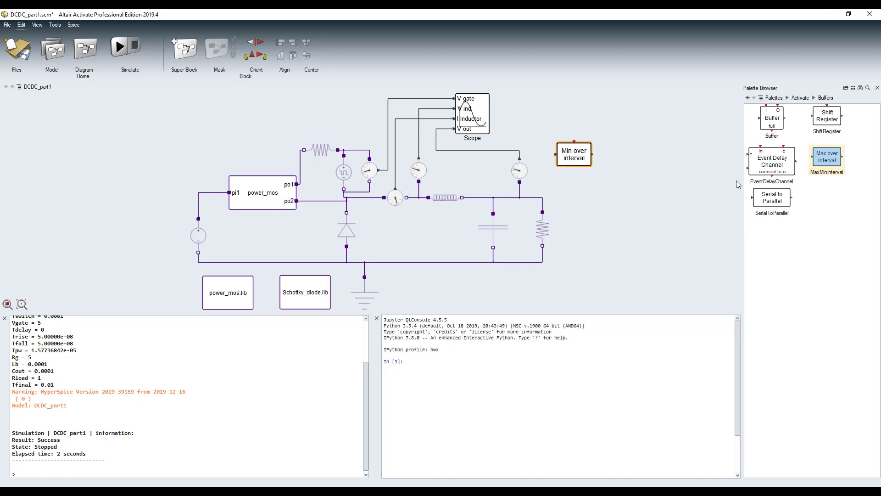
Place a second MaxMinInterval block aligned above the 'Min' one, keeping function 'Max' and enabling its re-initialization event port
drag(829, 160, 573, 124)
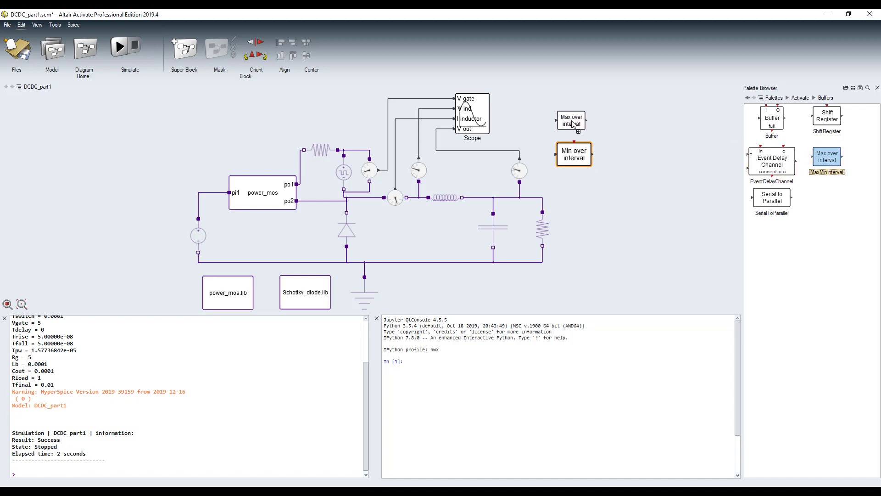
double_click(573, 123)
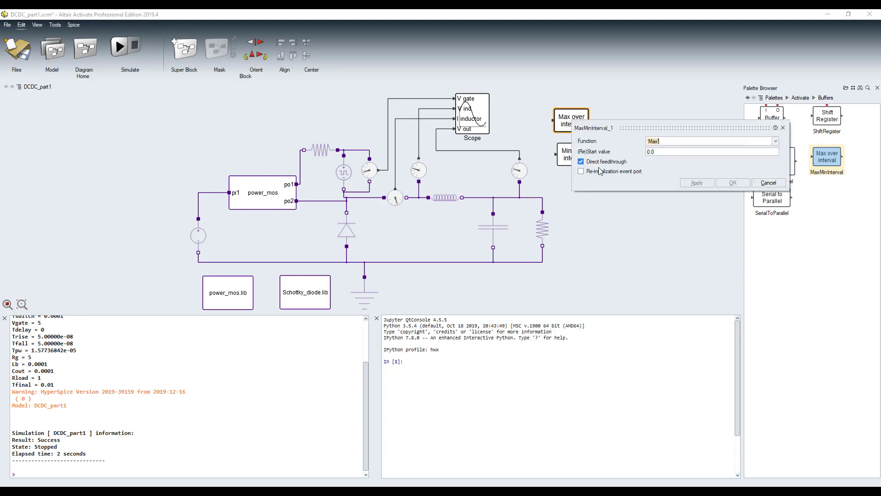
click(582, 171)
click(733, 183)
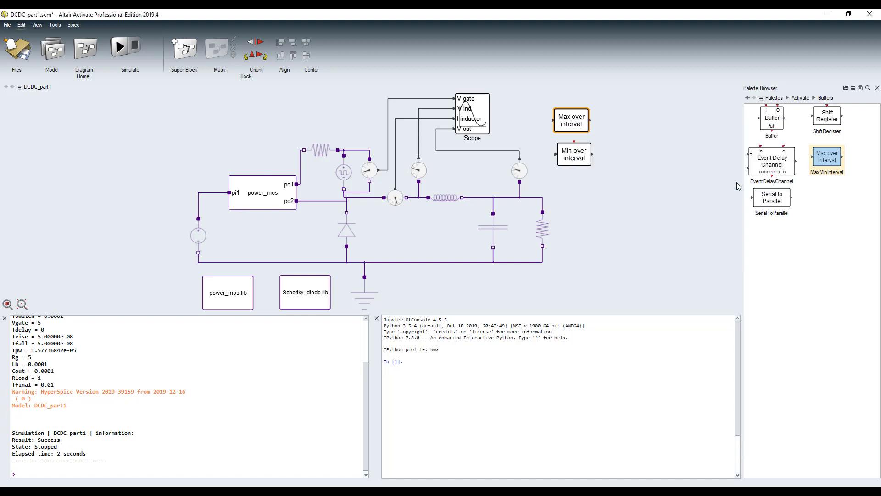
drag(573, 121, 575, 118)
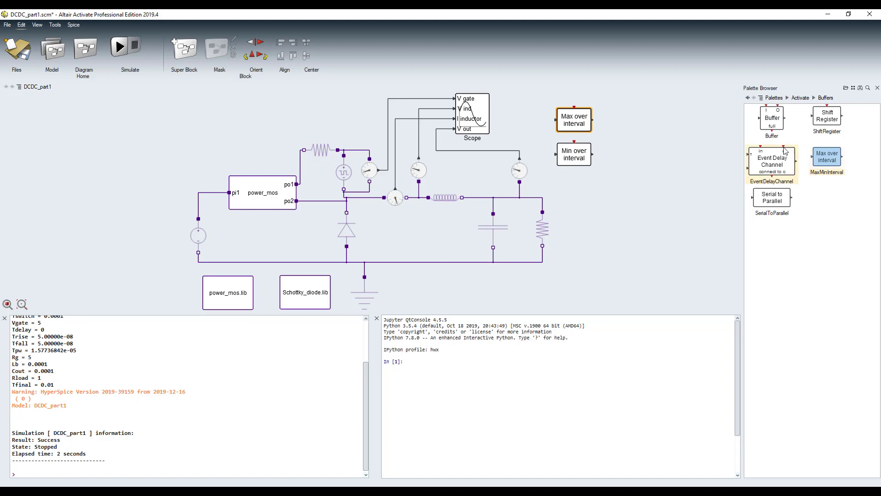
Place an EventGenerate block directly above the 'Max over interval' block, shifting the Max and Min blocks down to make room
click(800, 98)
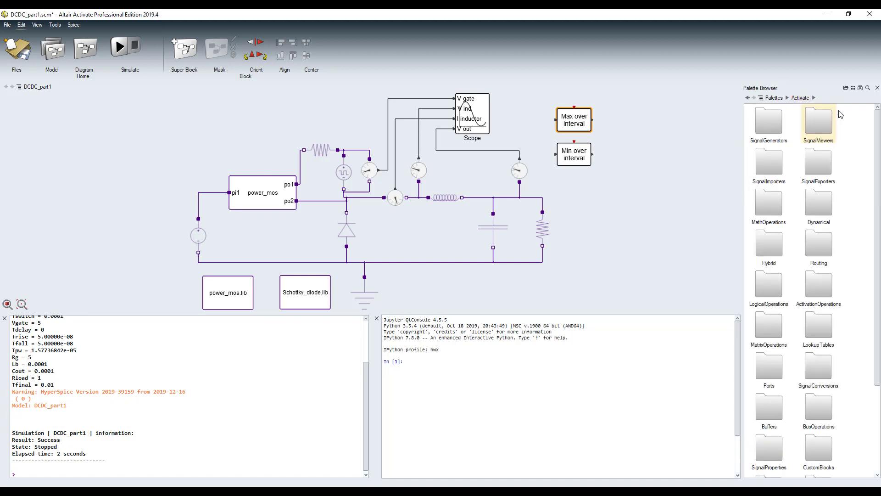
drag(878, 162, 879, 215)
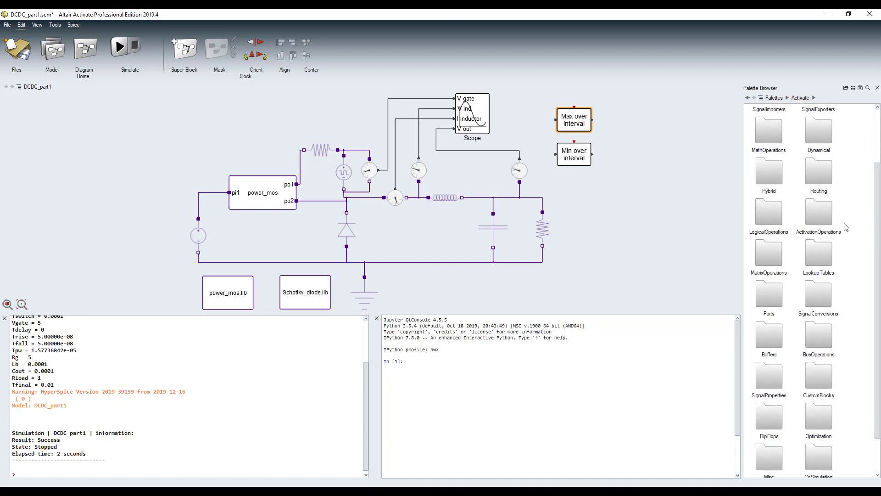
click(822, 219)
double_click(822, 218)
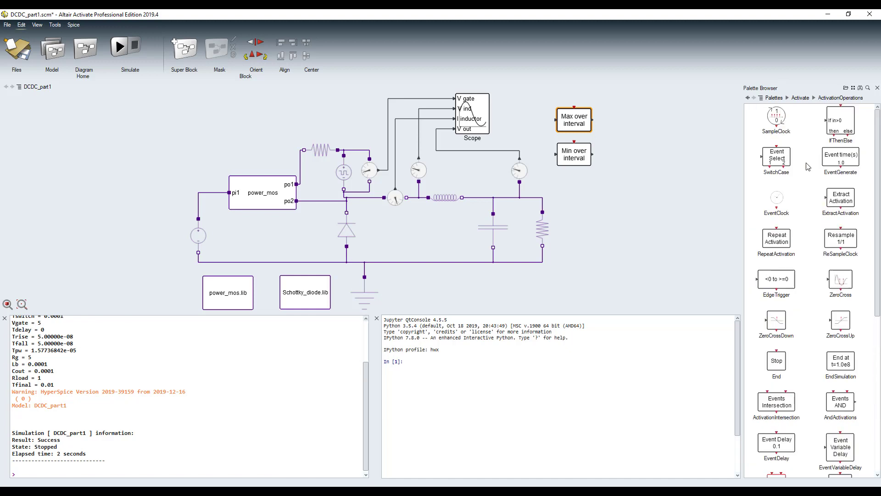
drag(837, 163, 625, 107)
drag(579, 162, 579, 182)
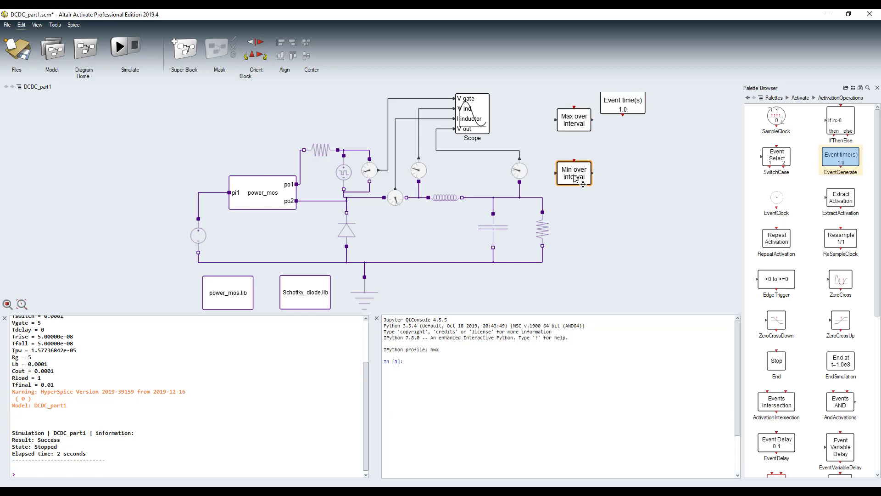
drag(572, 121, 573, 141)
drag(623, 107, 574, 112)
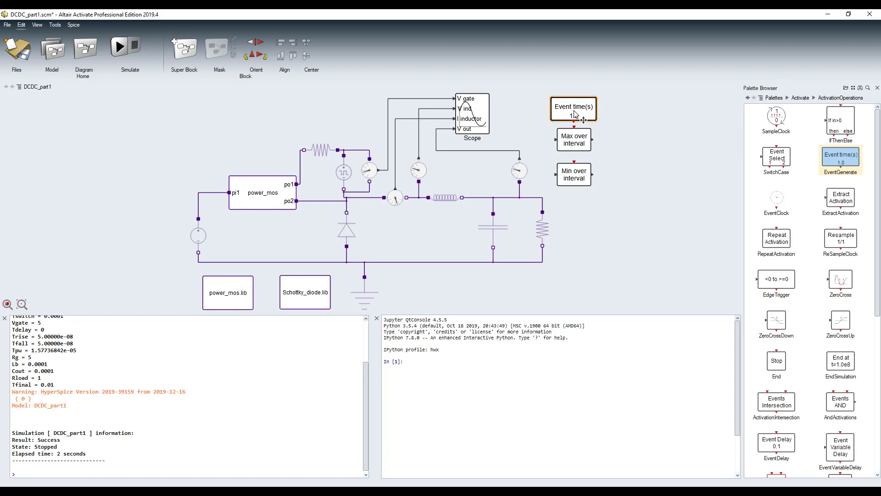
Set the EventGenerate block's time instant to Tsteady
double_click(575, 113)
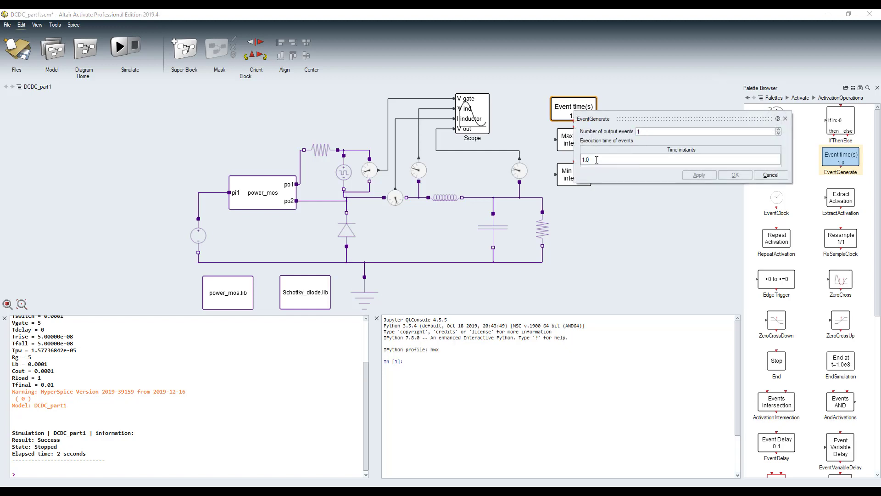
text(Tsteady)
click(735, 175)
Wire the event output to the Max and Min blocks' event ports, and the output voltage sensor signal to both inputs
drag(573, 122, 573, 127)
drag(575, 162, 519, 151)
drag(555, 174, 524, 153)
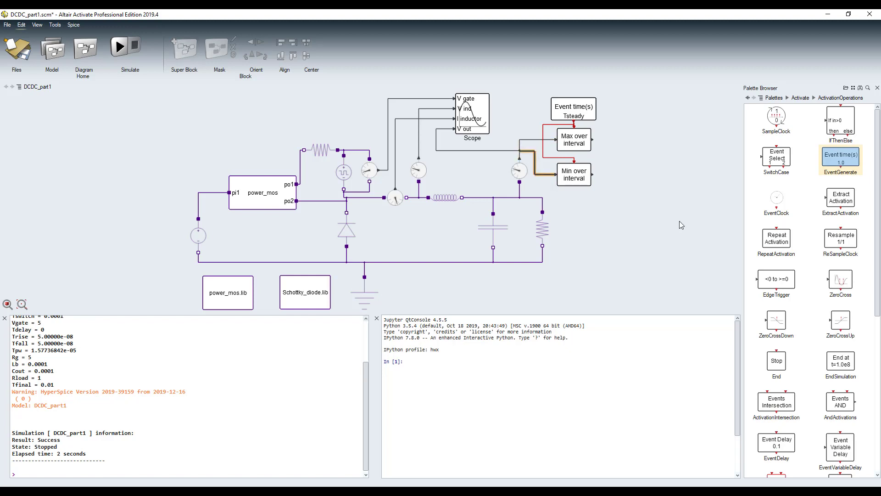
Add a Display block to the output of each of the Max and Min interval blocks
click(801, 98)
double_click(817, 117)
drag(825, 118, 604, 140)
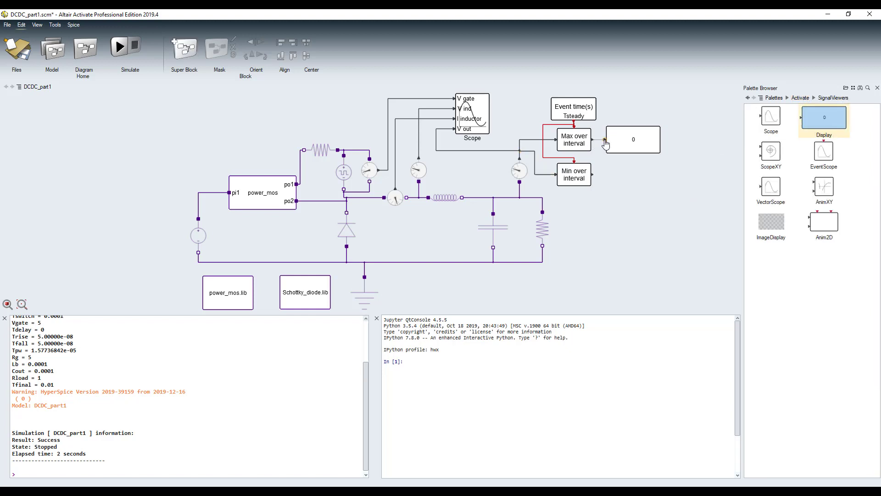
drag(824, 118, 632, 179)
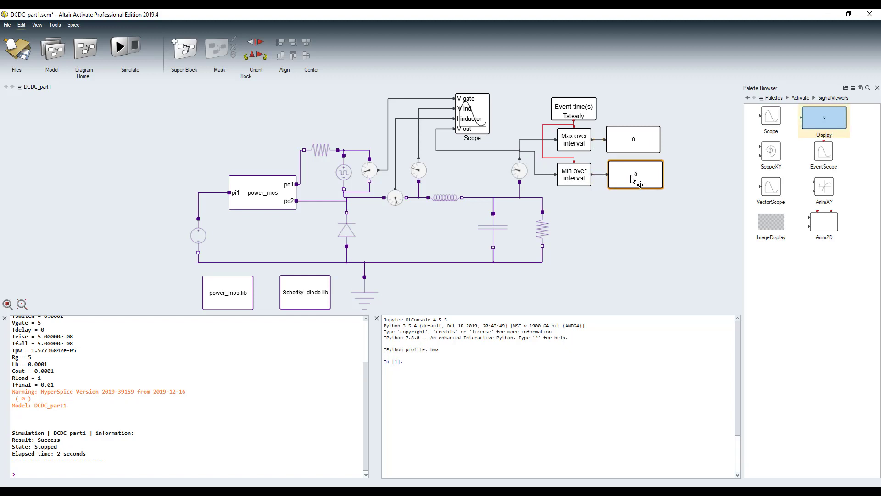
Place a Sum block below the two displays and attach a third Display block to its output
click(801, 98)
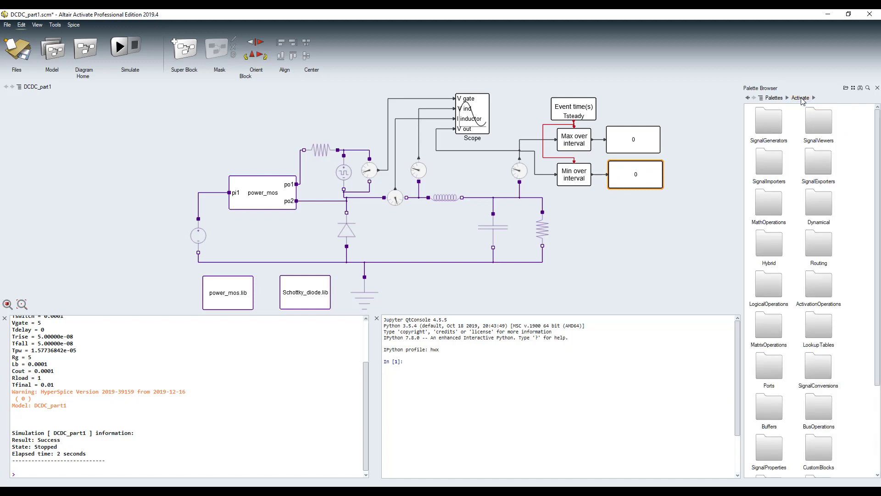
double_click(773, 204)
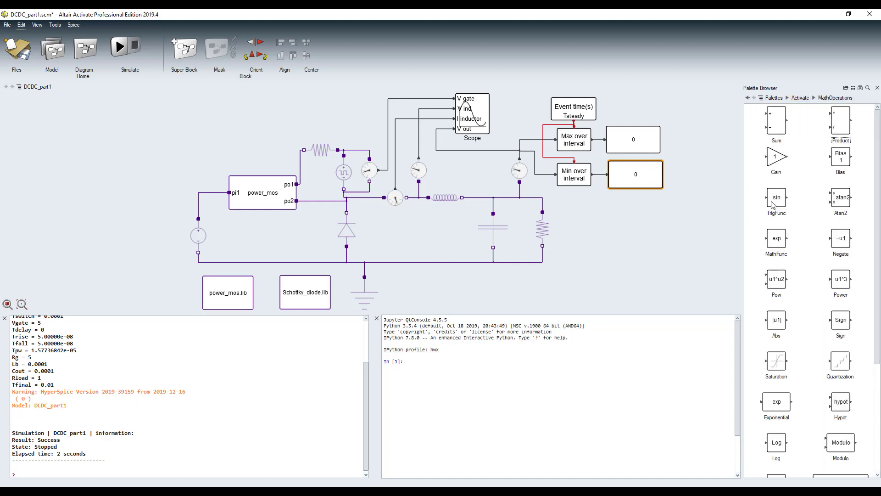
drag(780, 123, 618, 225)
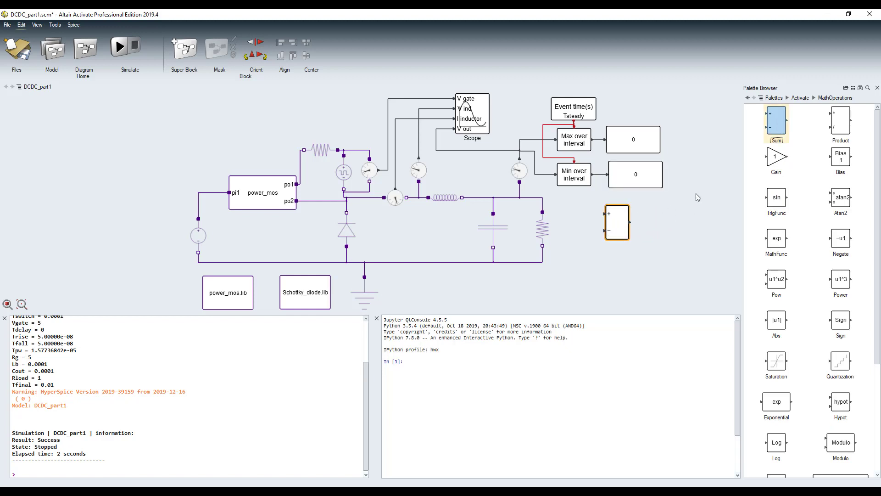
click(801, 98)
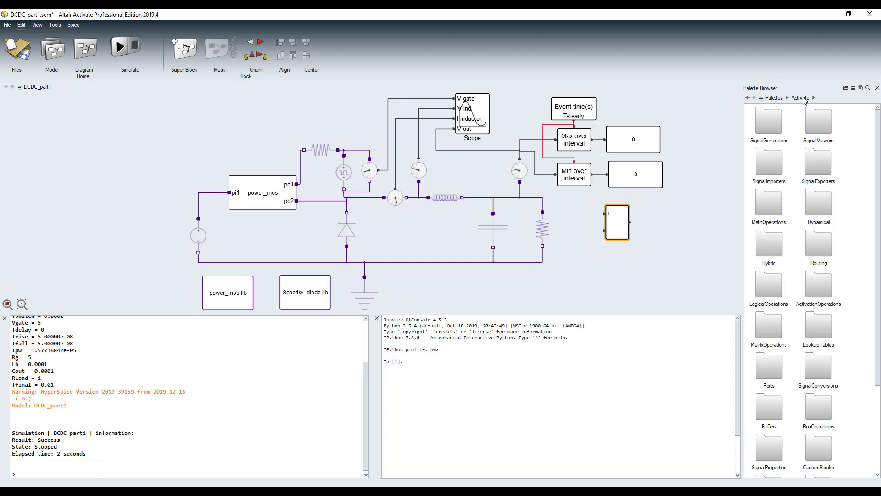
double_click(819, 122)
drag(824, 118, 646, 224)
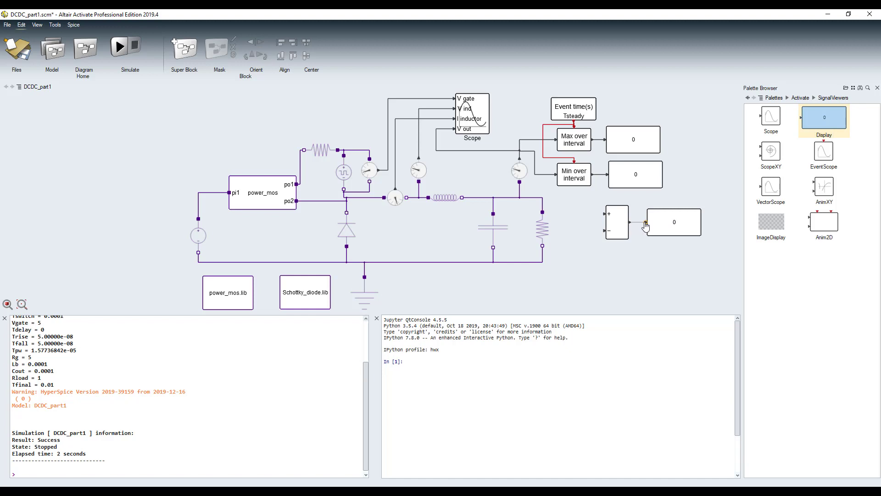
Rename the Sum block's display as 'Vout ripple' and show its name in the diagram
click(679, 227)
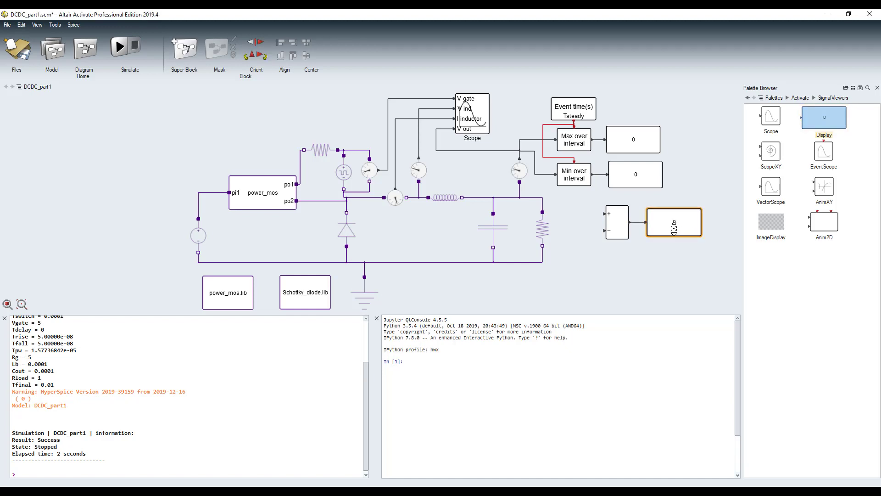
right_click(673, 226)
click(694, 320)
key(BackSpace)
key(BackSpace)
key(BackSpace)
key(BackSpace)
key(BackSpace)
key(BackSpace)
key(BackSpace)
key(BackSpace)
key(BackSpace)
text(Vout ripple)
click(689, 236)
right_click(683, 223)
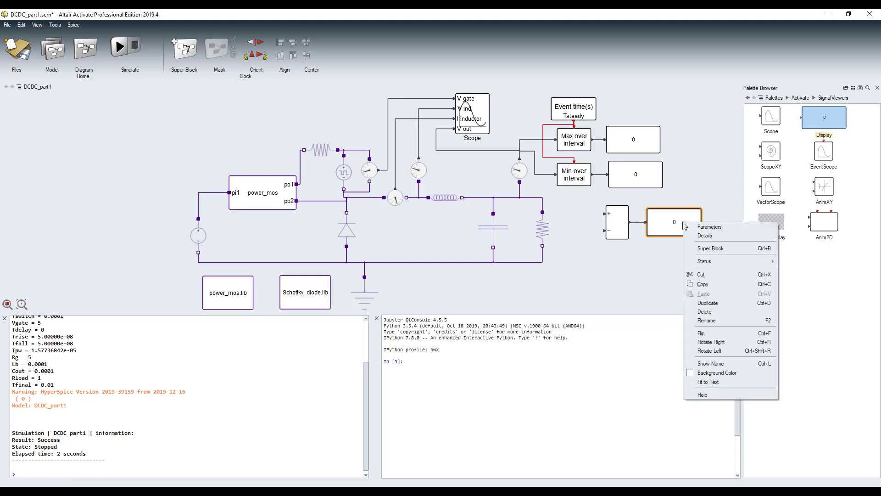
click(708, 363)
Connect the Max block's output to the Sum block's plus input and the Min block's output to its minus input
click(604, 214)
drag(604, 216, 601, 143)
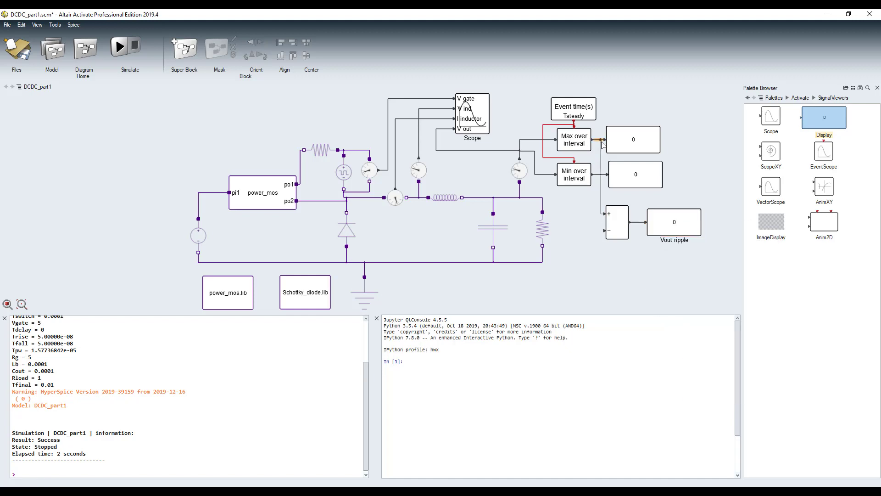
drag(605, 231, 596, 176)
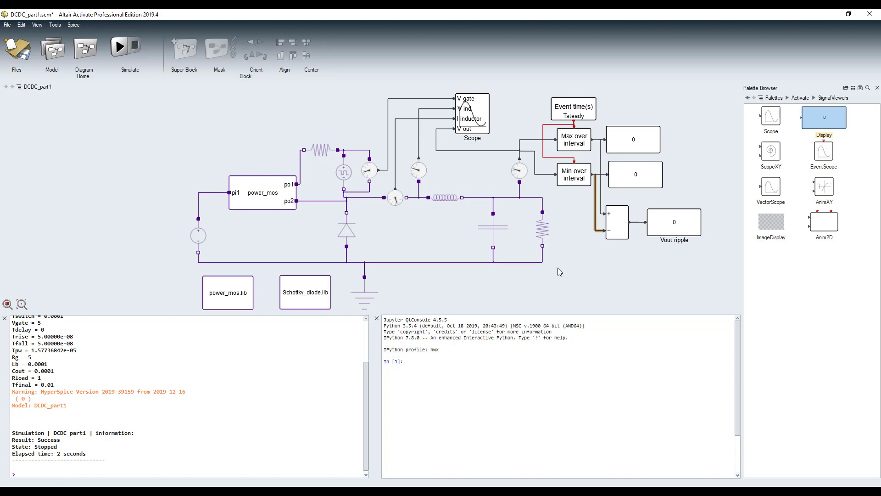
Define Tsteady = 5e-3 at the end of the model's initialization script and apply it
click(52, 50)
scroll(166, 181, down, 3)
click(166, 181)
text(Tsteady = 5e-3)
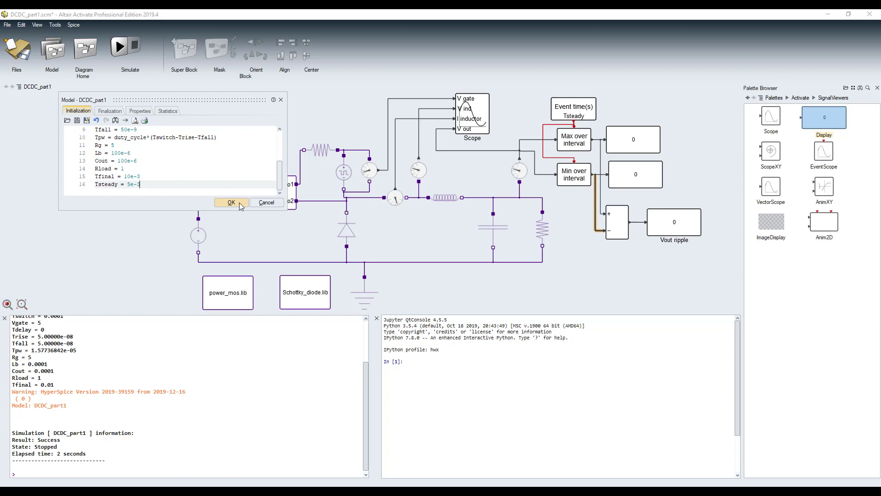
click(239, 203)
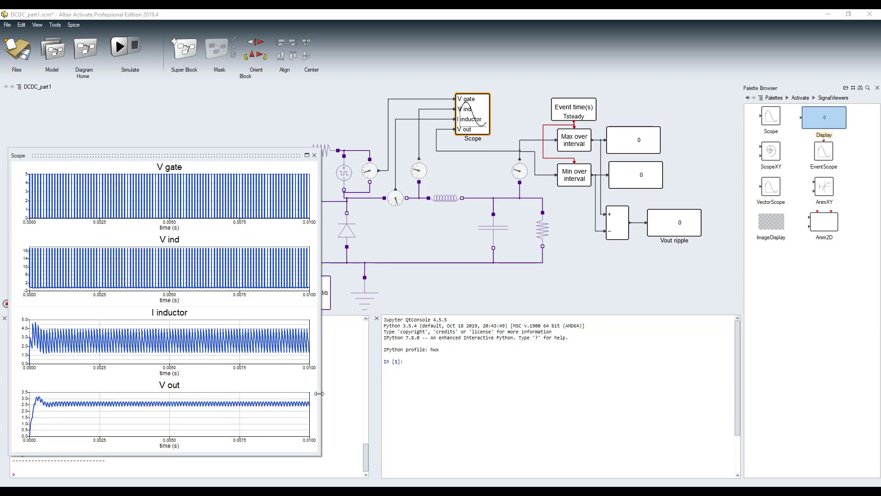
Widen the scope window and run the simulation to evaluate the output voltage ripple
drag(322, 398, 343, 393)
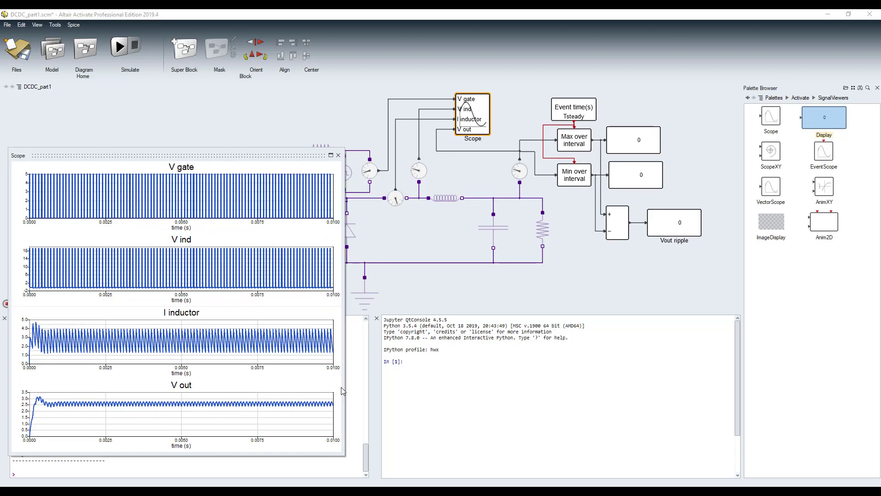
click(119, 47)
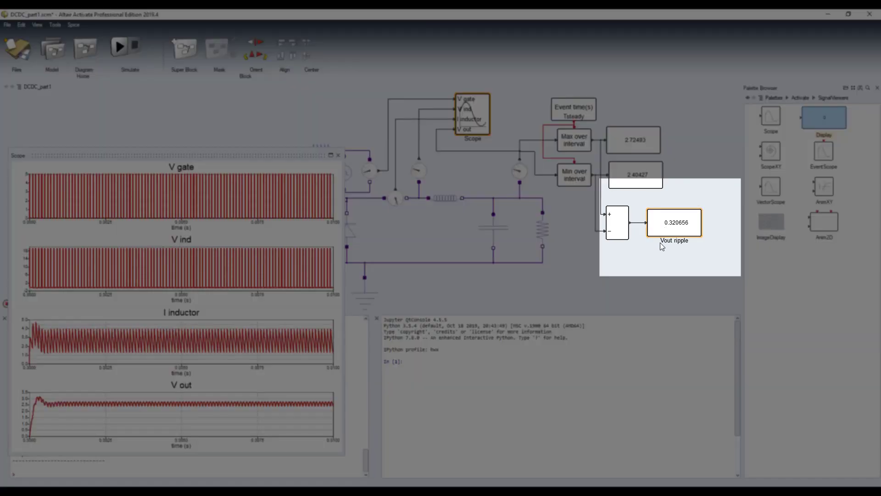
click(684, 237)
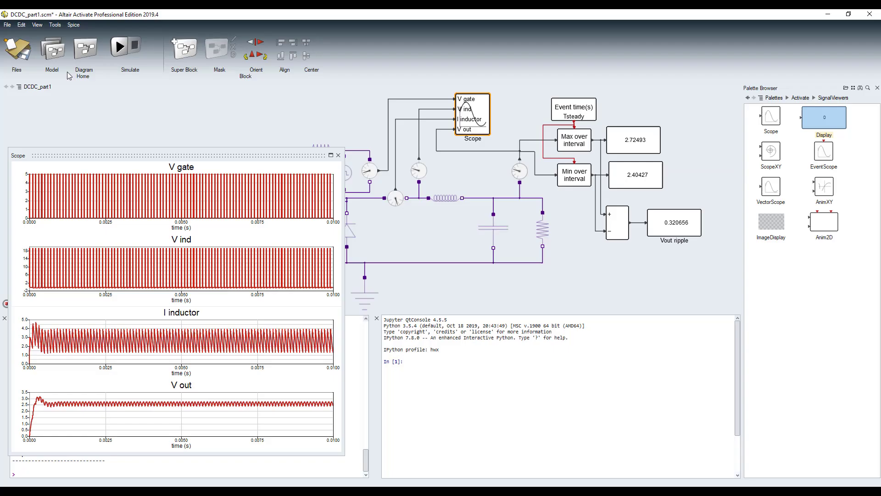
Set switchfreq to 100e3 in the initialization script, and rerun the simulation with the scope plots maximized
click(61, 50)
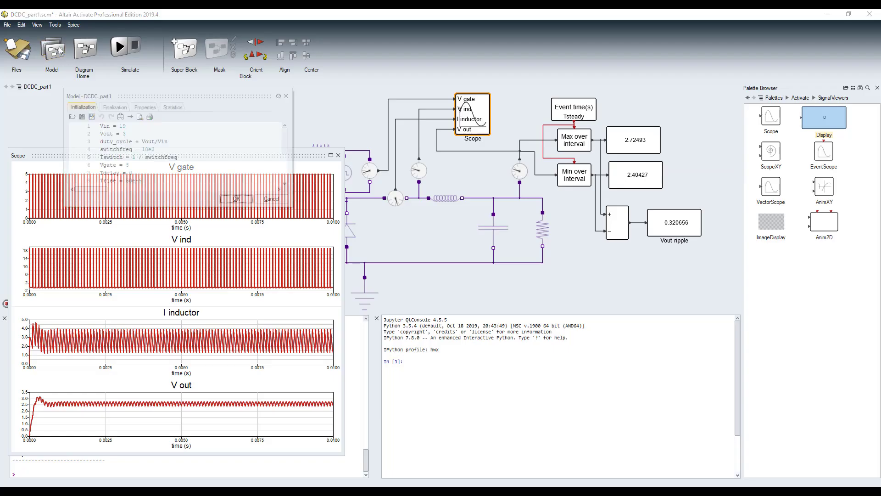
click(149, 149)
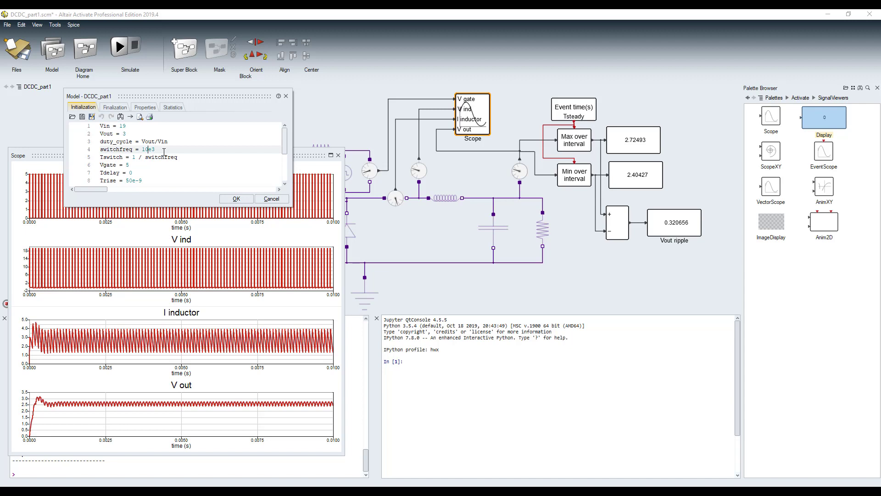
text(0)
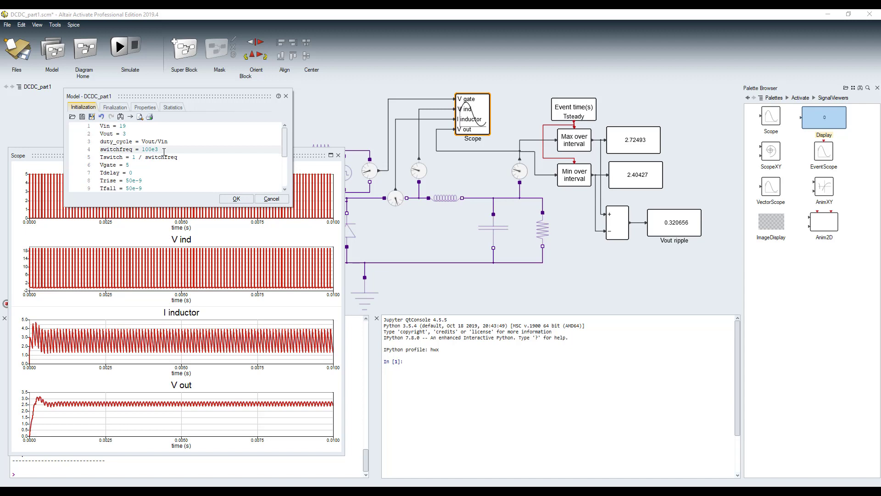
click(235, 200)
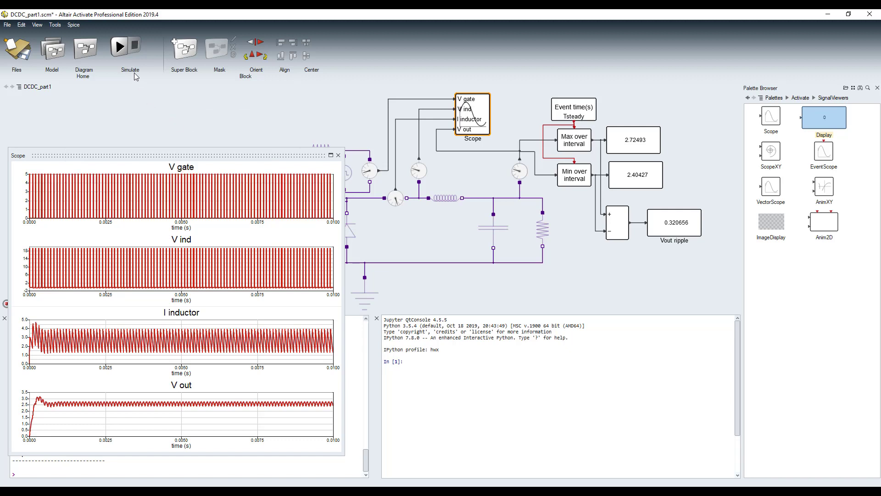
click(119, 47)
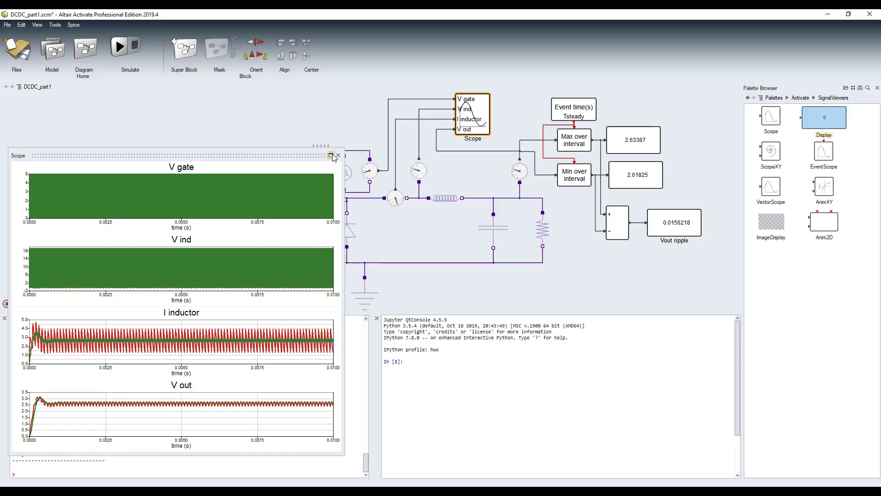
click(331, 156)
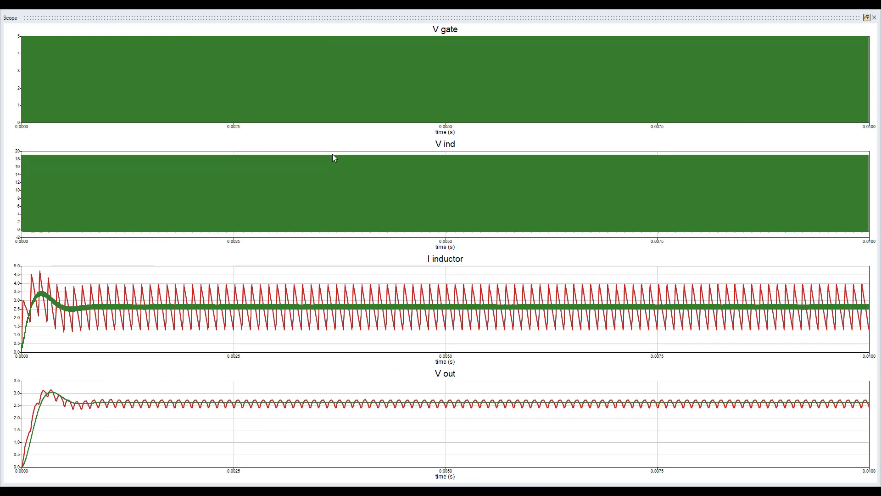